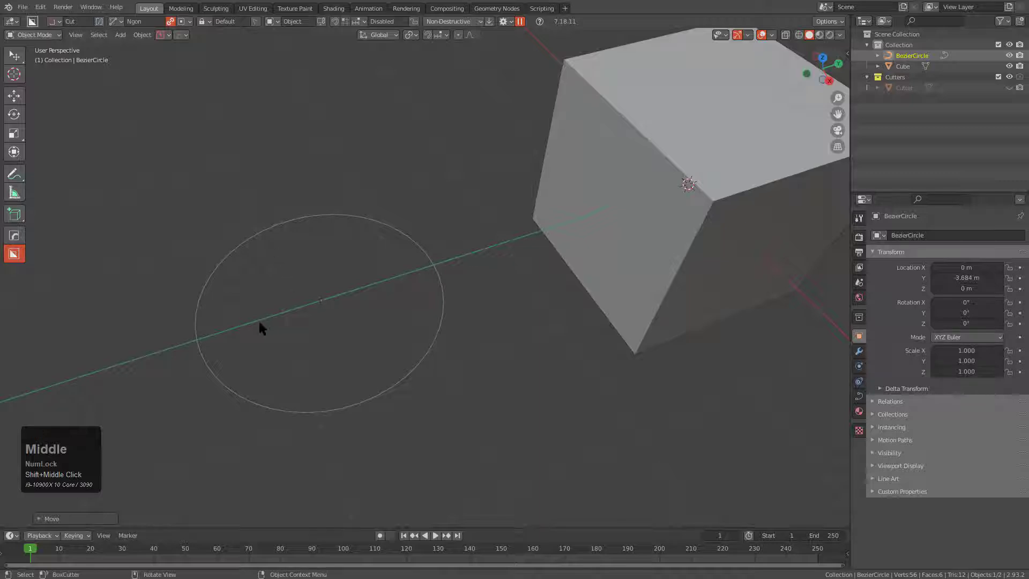
# Set the handle type of all the Bezier circle's control points to Vector, turning it into a straight-edged square
pyautogui.press('Tab')
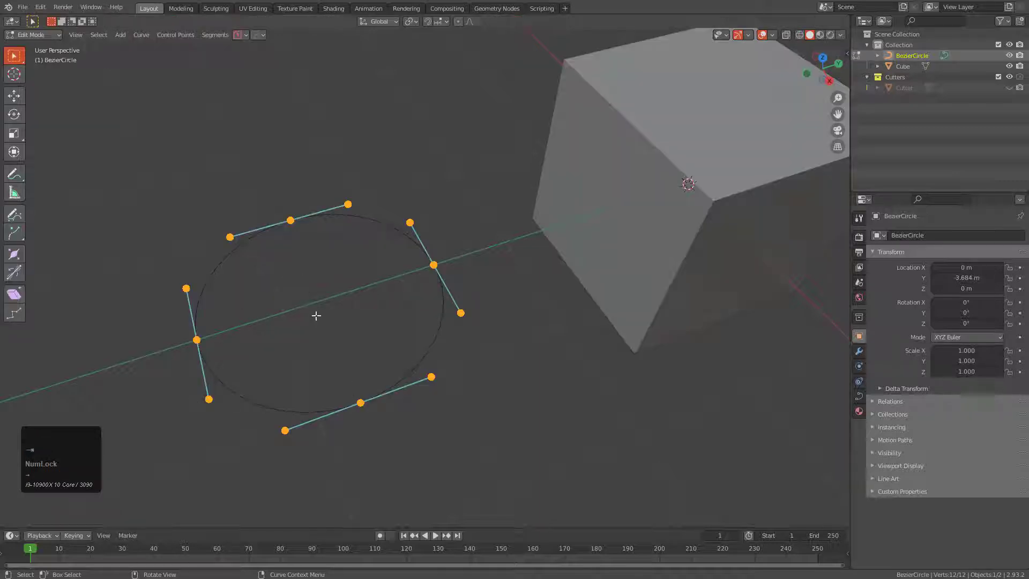
pyautogui.press('v')
pyautogui.click(268, 330)
pyautogui.press('Tab')
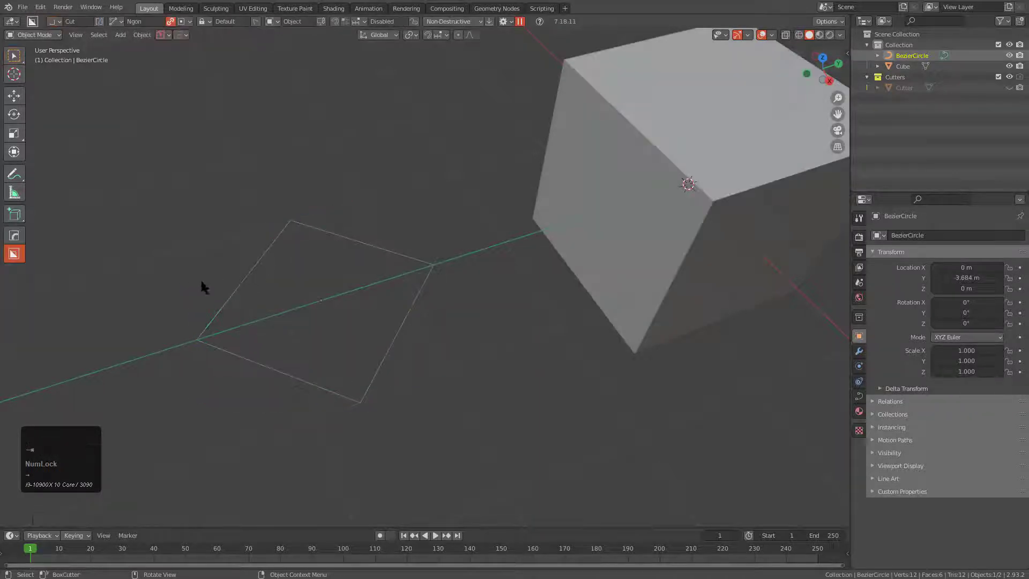
# In the curve's settings, set Fill Mode to Both and Extrude to 0.09 m
pyautogui.hotkey('ctrl', '`')
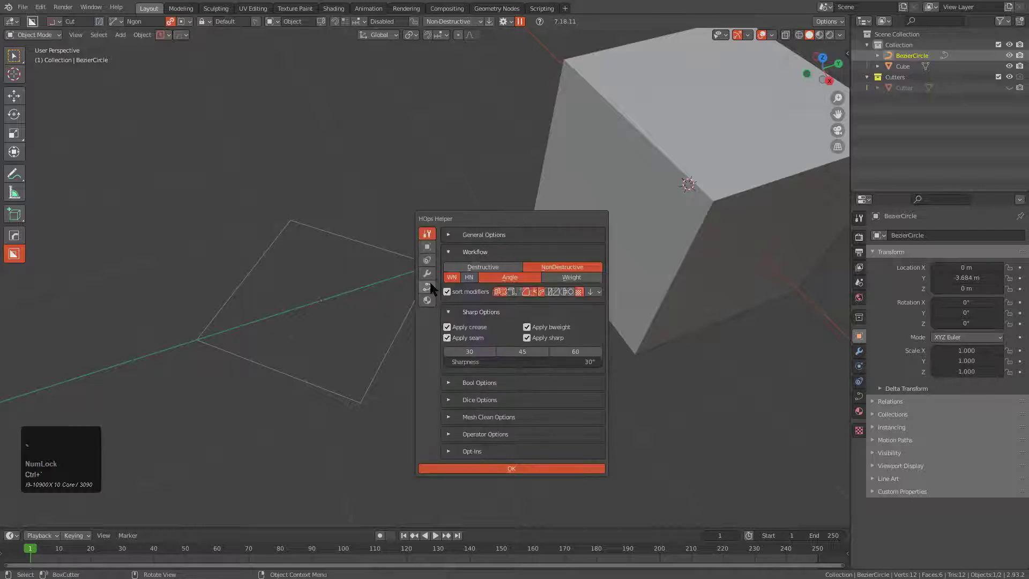
pyautogui.click(427, 287)
pyautogui.click(449, 269)
pyautogui.click(499, 253)
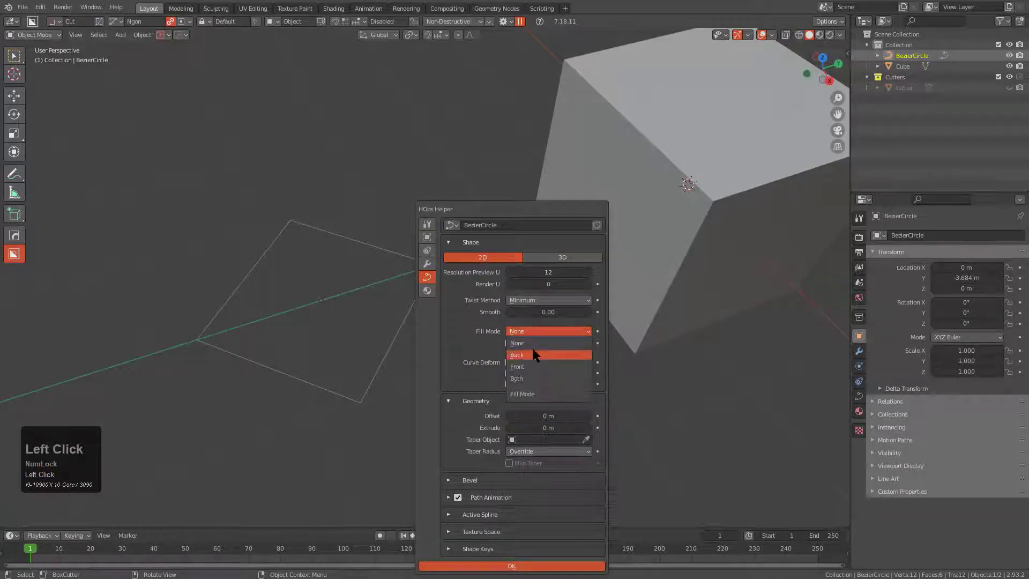
pyautogui.click(517, 378)
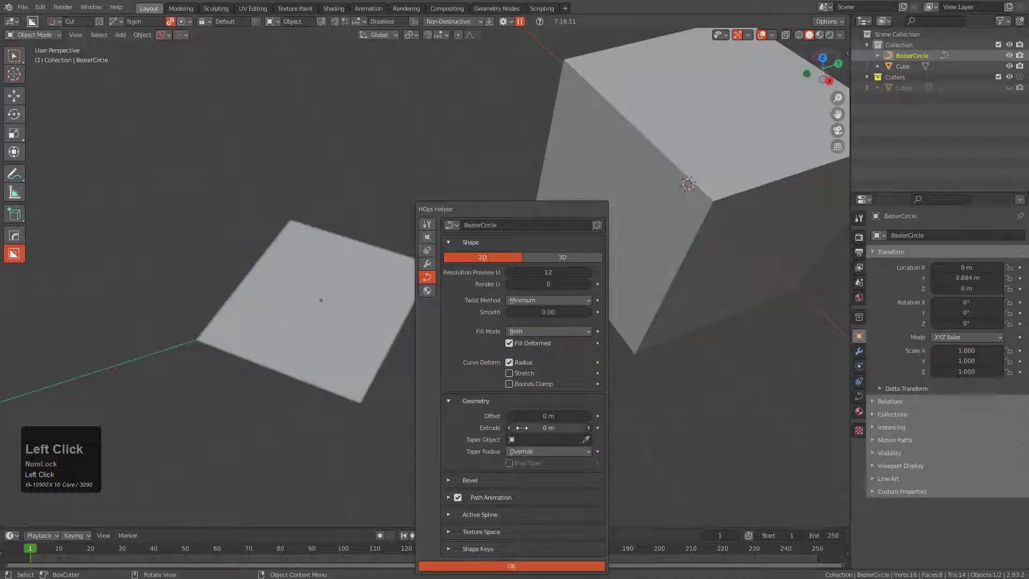
pyautogui.moveTo(523, 427); pyautogui.dragTo(549, 428)
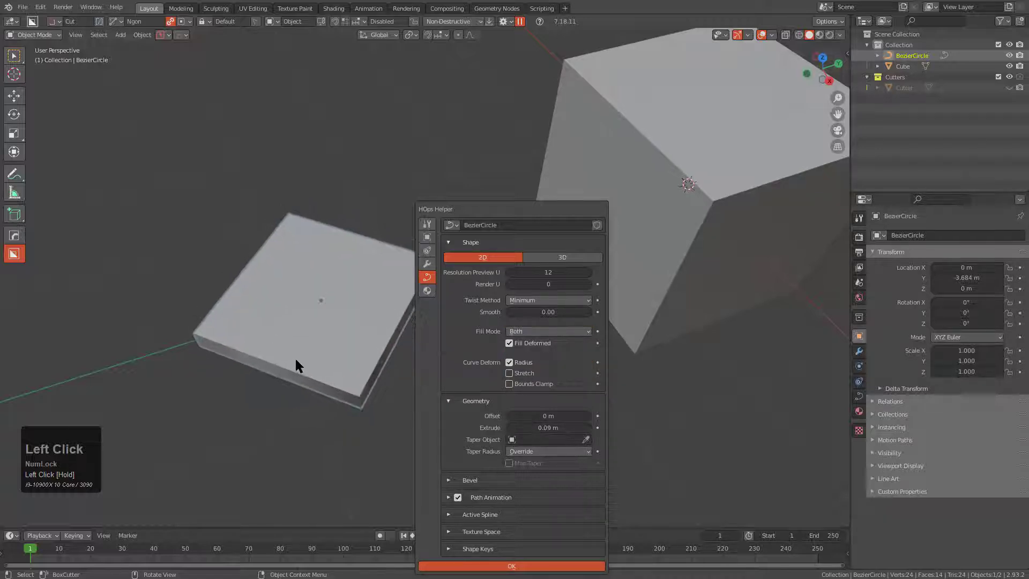
# In edit mode, rotate all of the square curve's control points 90° and a further 45° around the global Z axis
pyautogui.press('Tab')
pyautogui.write('rz')
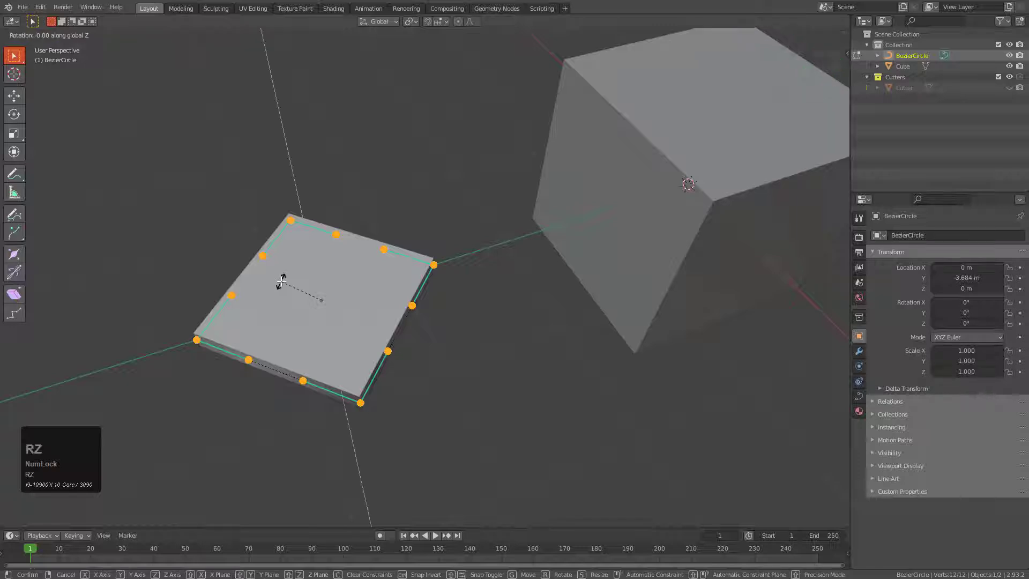
pyautogui.write('4')
pyautogui.rightClick(280, 281)
pyautogui.write('rz90')
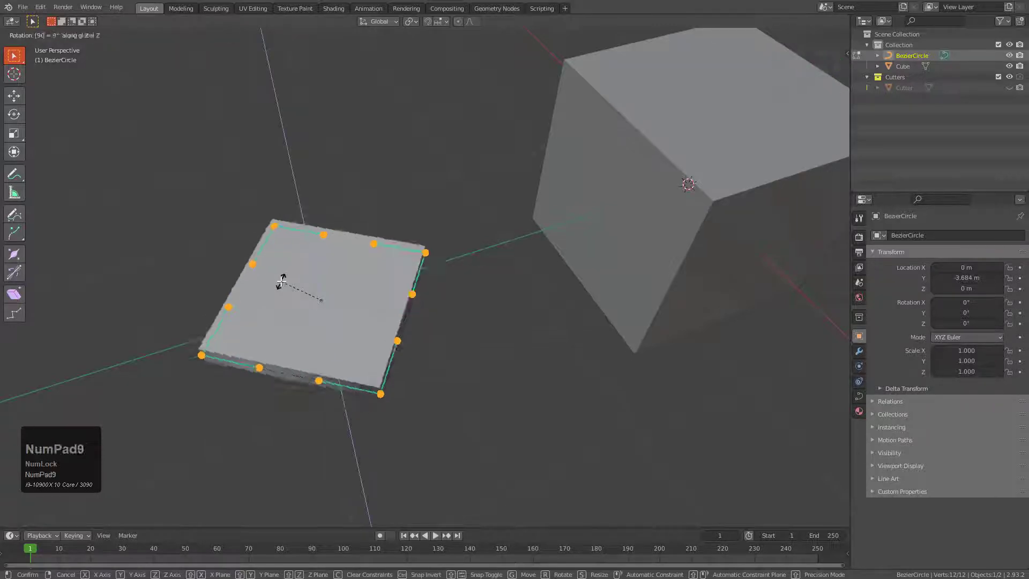
pyautogui.press('Return')
pyautogui.press('r')
pyautogui.press('z')
pyautogui.rightClick(281, 282)
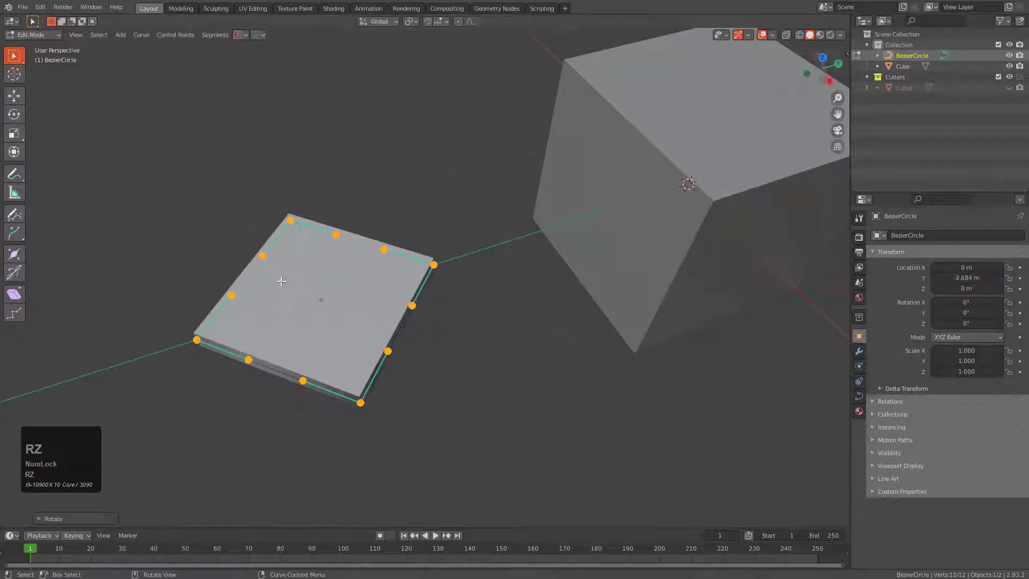
pyautogui.write('rz8')
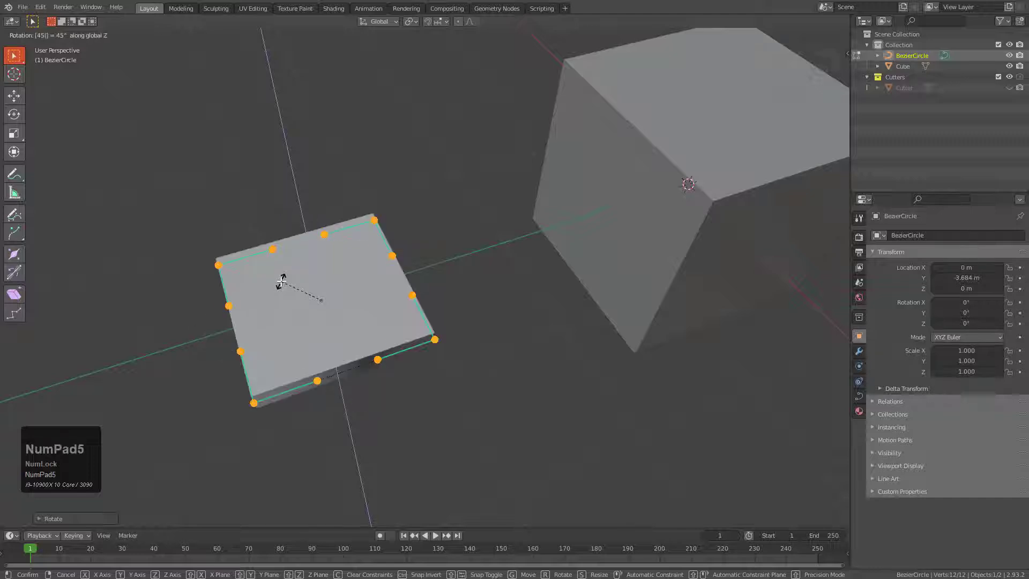
pyautogui.press('Return')
# Duplicate the square outline in place and scale the copy to slightly over half size, forming a square hole in the plate
pyautogui.moveTo(281, 278); pyautogui.dragTo(301, 276, button='middle')
pyautogui.scroll(2, 302, 276)
pyautogui.scroll(2, 302, 277)
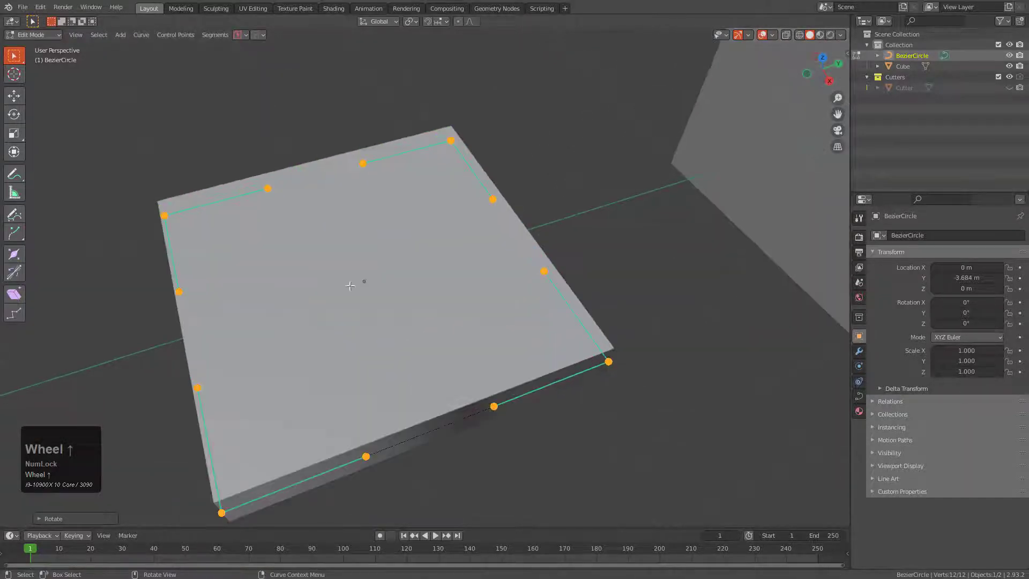
pyautogui.hotkey('shift', 'd')
pyautogui.press('s')
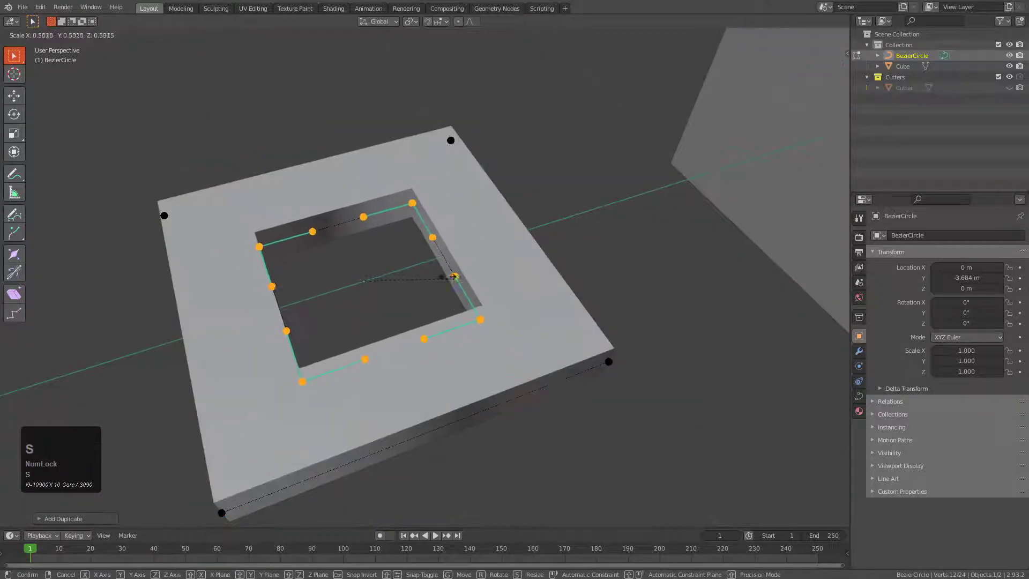
pyautogui.click(455, 259)
# Change the inner square's handle type so it becomes a circular hole, and scale it down slightly
pyautogui.rightClick(386, 205)
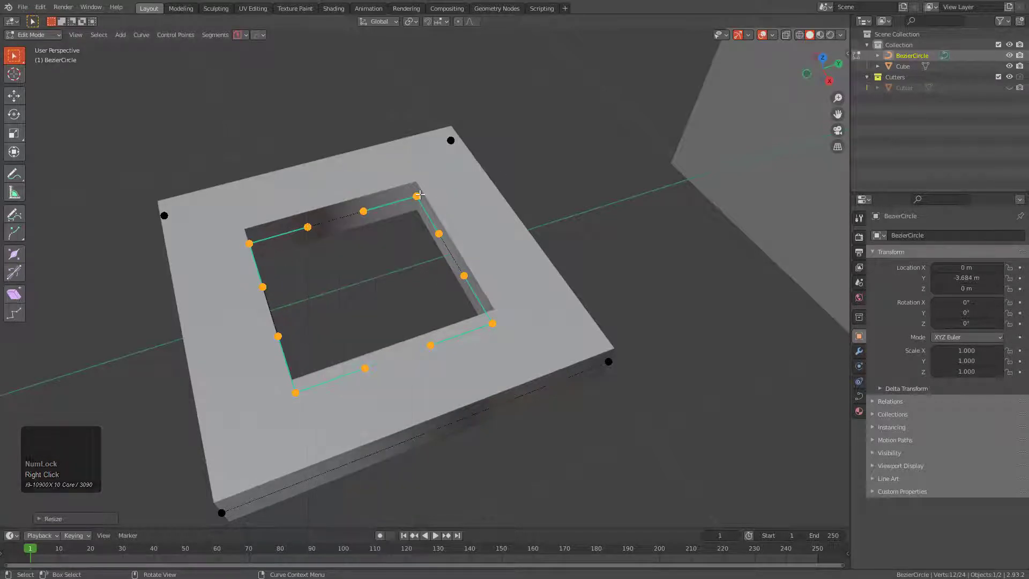
pyautogui.press('v')
pyautogui.click(398, 181)
pyautogui.moveTo(400, 182); pyautogui.dragTo(425, 242, button='middle')
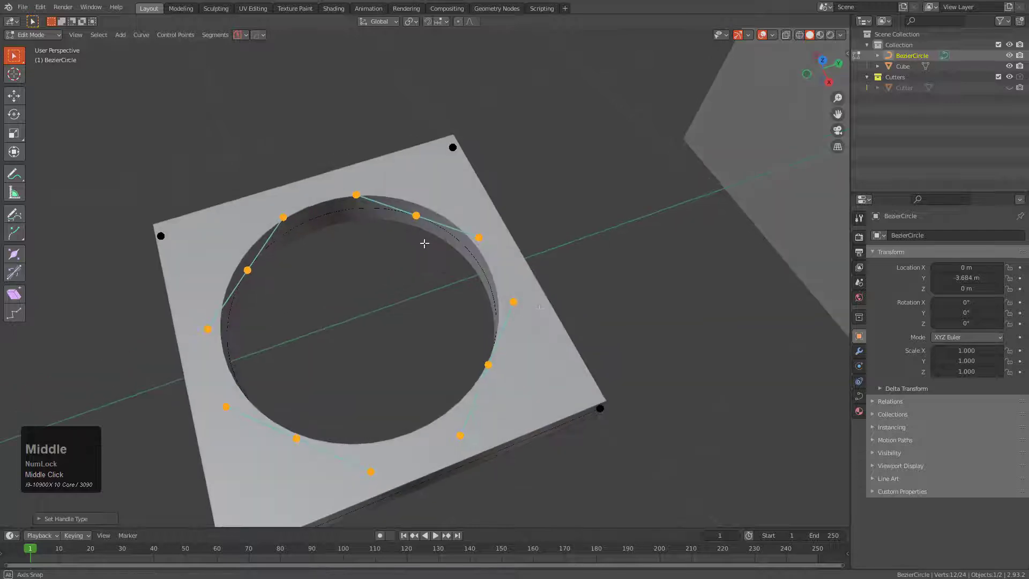
pyautogui.press('s')
pyautogui.click(507, 329)
# Duplicate the circular outline inward twice, scaling the innermost copy to about 0.7 to form a ring, and leave edit mode with nothing selected
pyautogui.hotkey('shift', 'd')
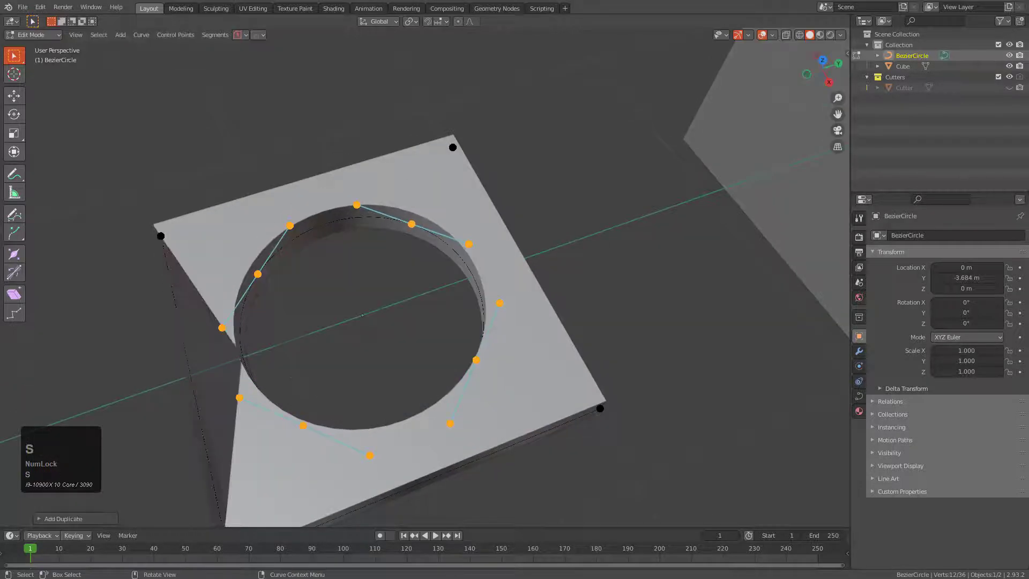
pyautogui.rightClick(510, 310)
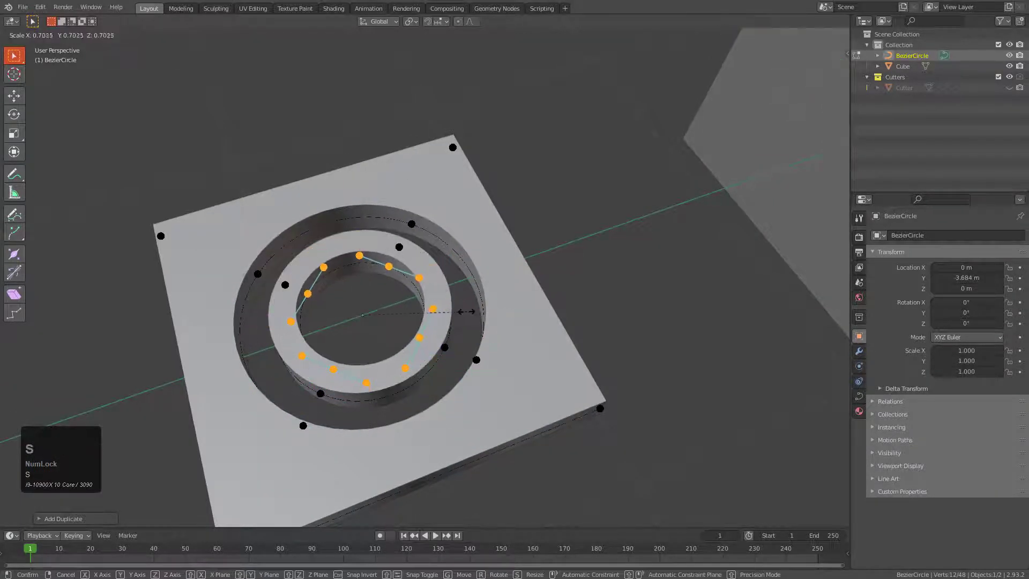
pyautogui.press('Tab')
pyautogui.scroll(-4, 468, 315)
pyautogui.moveTo(375, 259)
pyautogui.mouseDown(button='middle')
pyautogui.moveTo(405, 274)
pyautogui.moveTo(383, 278)
pyautogui.mouseUp(button='middle')
pyautogui.hotkey('alt', 'a')
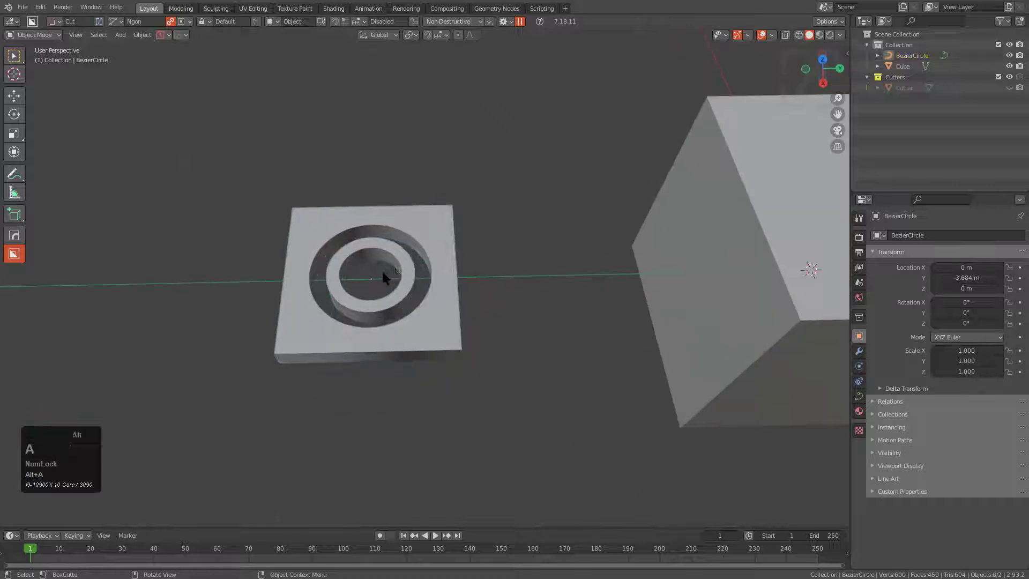
# Duplicate the square plate and move the copy along the Y axis to about -5.69 m
pyautogui.click(393, 239)
pyautogui.keyDown('shift'); pyautogui.moveTo(392, 240); pyautogui.dragTo(504, 231, button='middle'); pyautogui.keyUp('shift')
pyautogui.hotkey('shift', 'd')
pyautogui.press('x')
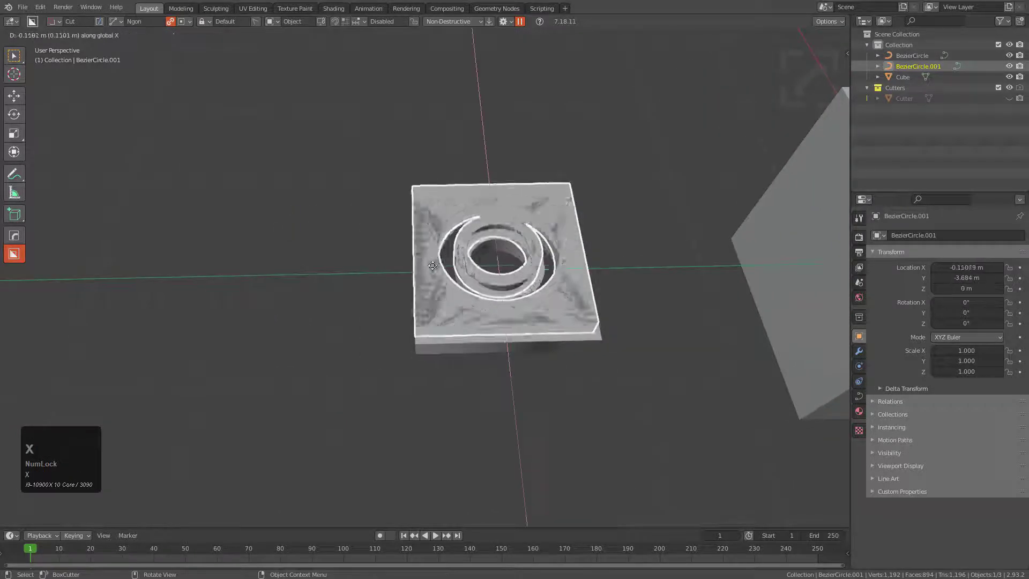
pyautogui.press('y')
pyautogui.click(380, 267)
# Apply a Fillet to the plate copy's outer corner point on the negative X, negative Y side
pyautogui.keyDown('shift'); pyautogui.moveTo(376, 271); pyautogui.dragTo(536, 281, button='middle'); pyautogui.keyUp('shift')
pyautogui.scroll(3, 398, 252)
pyautogui.press('Tab')
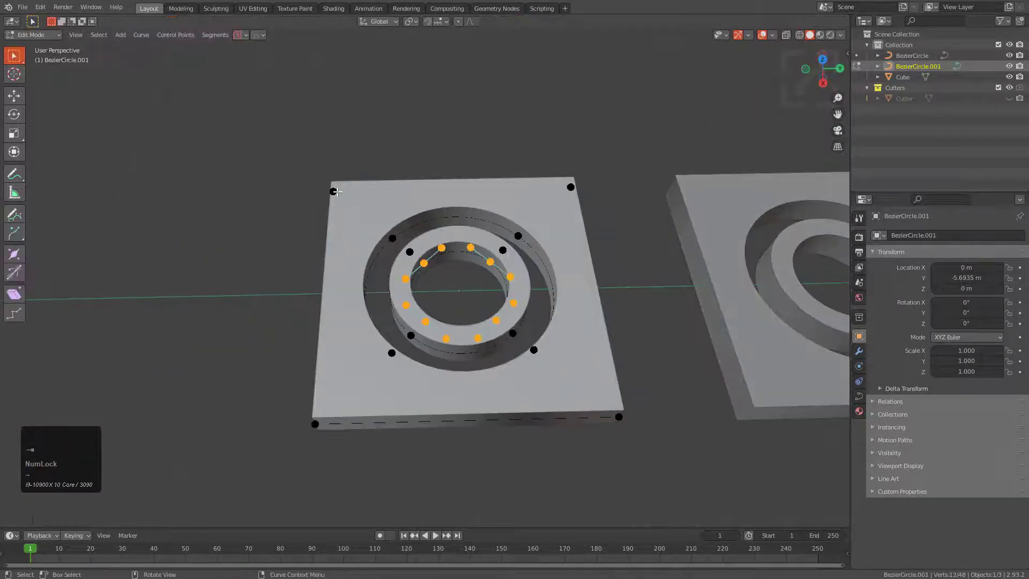
pyautogui.click(333, 192)
pyautogui.moveTo(333, 193); pyautogui.dragTo(374, 218, button='middle')
pyautogui.rightClick(340, 217)
pyautogui.click(339, 220)
# Set the Round fillet's radius to about 0.41 m and return to object mode
pyautogui.scroll(2, 375, 218)
pyautogui.press('F9')
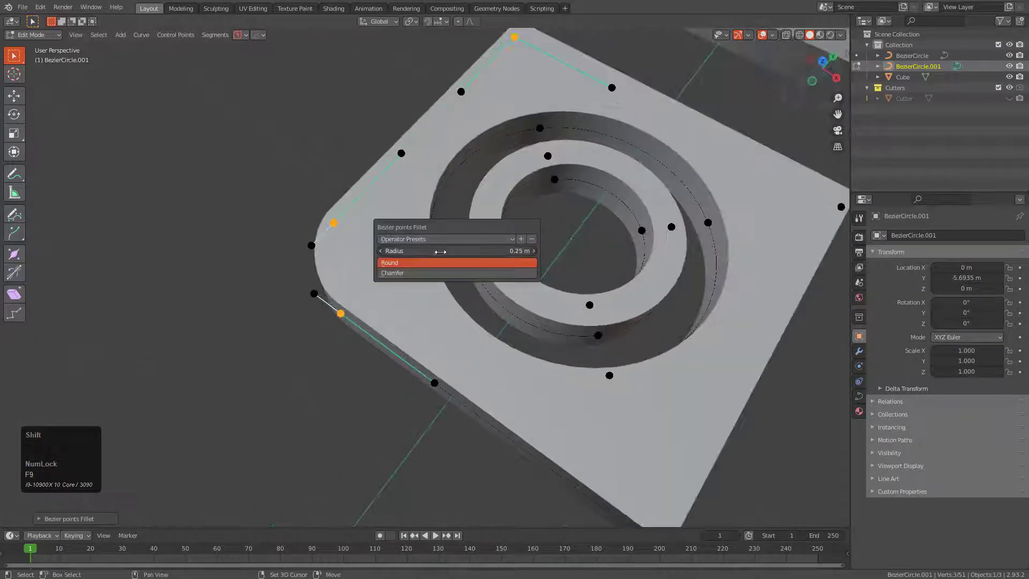
pyautogui.keyDown('shift'); pyautogui.moveTo(438, 251); pyautogui.dragTo(462, 251); pyautogui.keyUp('shift')
pyautogui.scroll(-3, 656, 173)
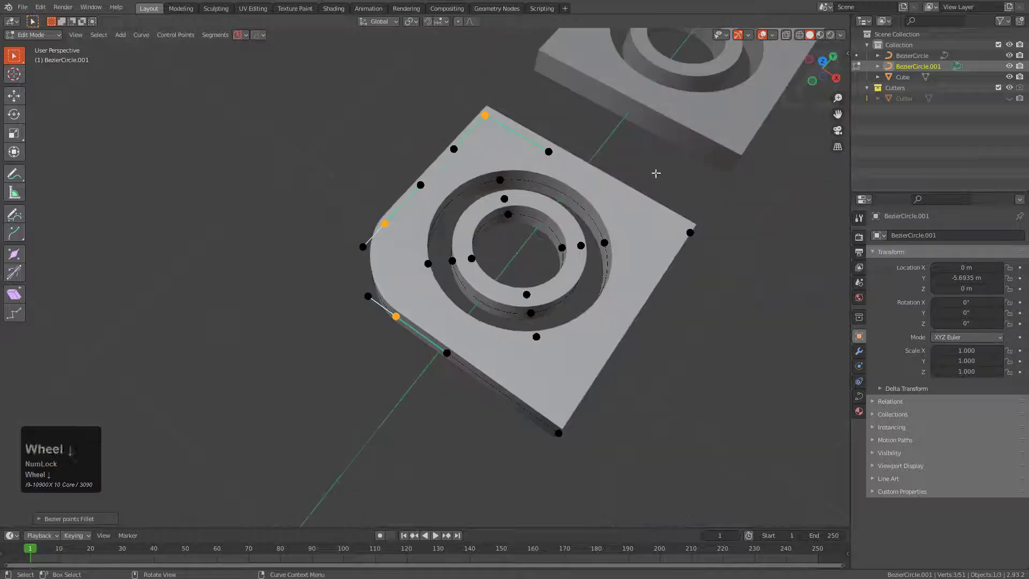
pyautogui.moveTo(537, 232); pyautogui.dragTo(472, 231, button='middle')
pyautogui.press('Tab')
# Duplicate the original square plate and move the copy along the Y axis to about -7.58 m
pyautogui.scroll(-1, 484, 244)
pyautogui.click(625, 210)
pyautogui.keyDown('shift'); pyautogui.moveTo(608, 213); pyautogui.dragTo(558, 218, button='middle'); pyautogui.keyUp('shift')
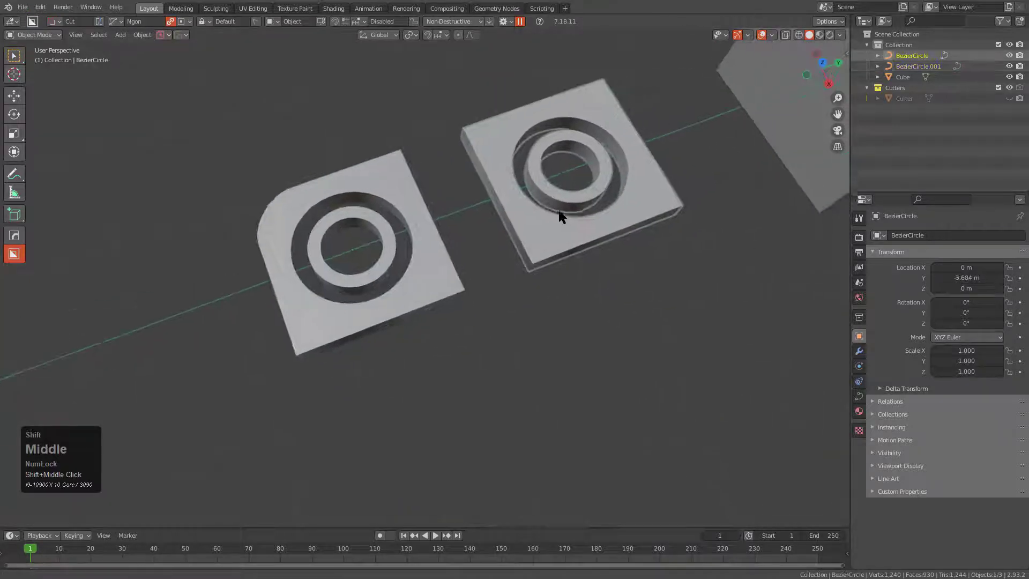
pyautogui.hotkey('shift', 'd')
pyautogui.press('x')
pyautogui.press('y')
pyautogui.click(141, 369)
# Select the two outer corner points on the new copy's positive X side and apply a Fillet to them
pyautogui.keyDown('shift'); pyautogui.moveTo(140, 368); pyautogui.dragTo(313, 267, button='middle'); pyautogui.keyUp('shift')
pyautogui.press('Tab')
pyautogui.keyDown('shift'); pyautogui.click(227, 339); pyautogui.keyUp('shift')
pyautogui.keyDown('shift'); pyautogui.moveTo(401, 274); pyautogui.dragTo(477, 260, button='middle'); pyautogui.keyUp('shift')
pyautogui.scroll(4, 490, 253)
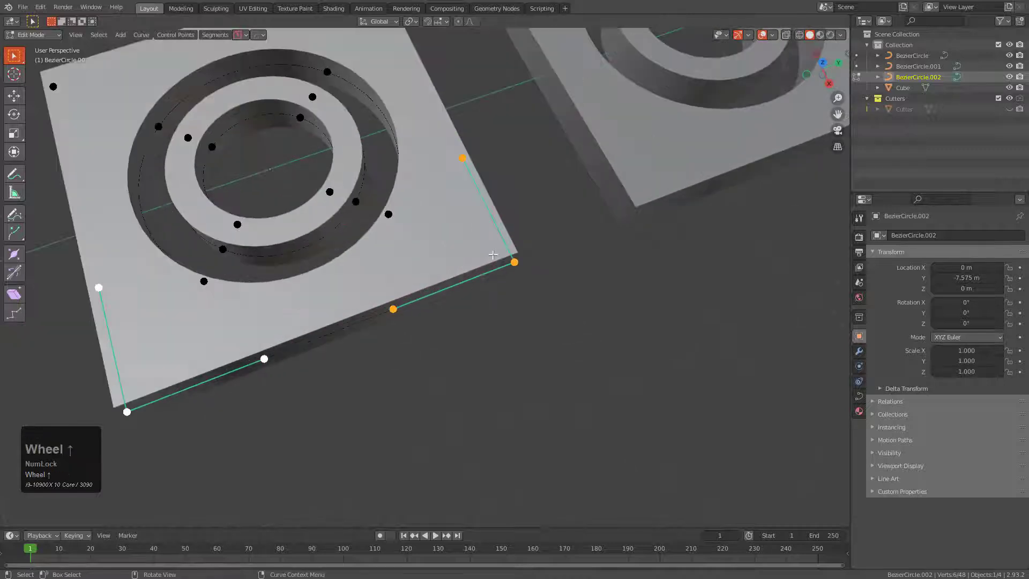
pyautogui.rightClick(492, 254)
pyautogui.click(461, 227)
# Switch the two-corner fillet to Chamfer, reduce its radius, and return to object mode
pyautogui.press('F9')
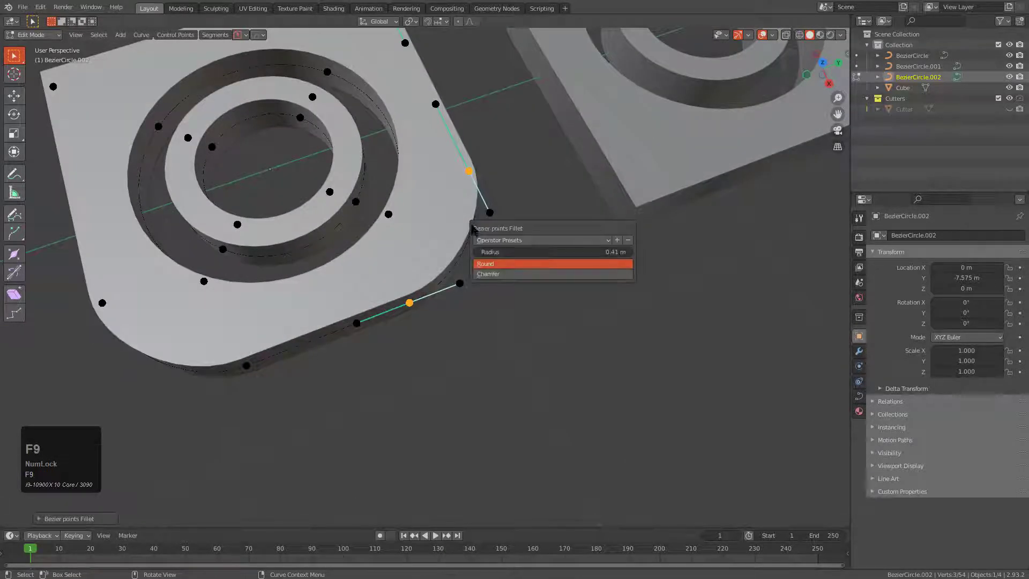
pyautogui.click(527, 274)
pyautogui.keyDown('shift'); pyautogui.moveTo(558, 252); pyautogui.dragTo(523, 251); pyautogui.keyUp('shift')
pyautogui.scroll(-4, 561, 244)
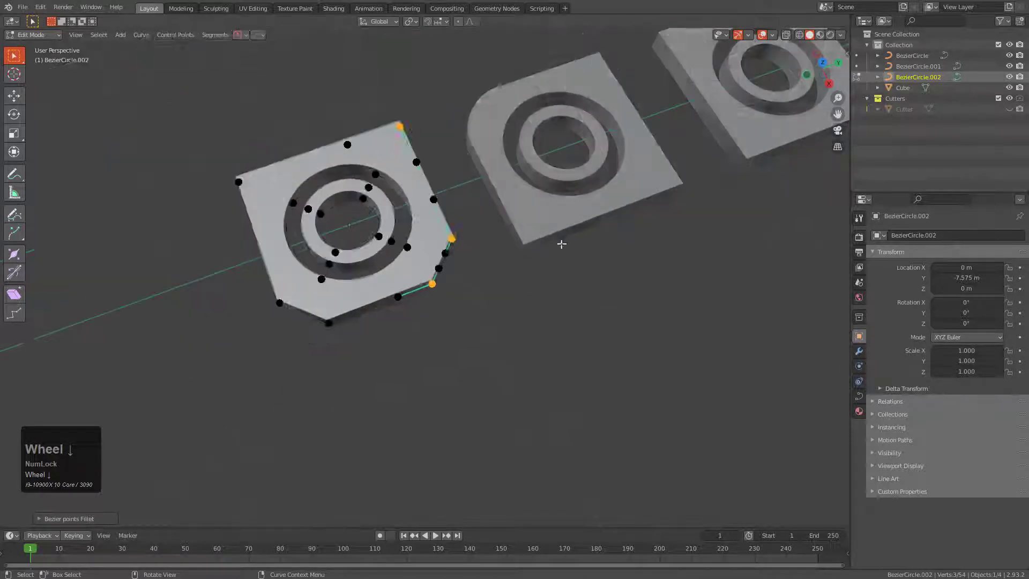
pyautogui.press('Tab')
# Duplicate the original square plate again and move the copy along the Y axis to about -9.41 m
pyautogui.keyDown('shift'); pyautogui.moveTo(614, 214); pyautogui.dragTo(561, 268, button='middle'); pyautogui.keyUp('shift')
pyautogui.scroll(-3, 563, 266)
pyautogui.click(619, 195)
pyautogui.hotkey('shift', 'd')
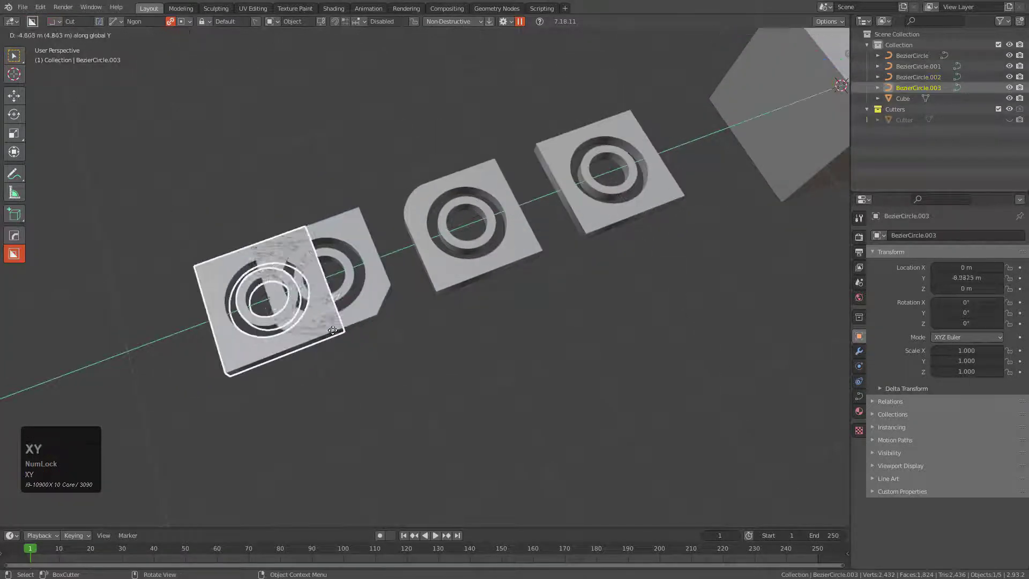
pyautogui.click(188, 362)
# Select the two corner points of the newest plate's negative Y edge and subdivide the segment between them
pyautogui.keyDown('shift'); pyautogui.moveTo(331, 345); pyautogui.dragTo(504, 309, button='middle'); pyautogui.keyUp('shift')
pyautogui.scroll(4, 455, 314)
pyautogui.press('Tab')
pyautogui.keyDown('shift'); pyautogui.moveTo(400, 320); pyautogui.dragTo(561, 263, button='middle'); pyautogui.keyUp('shift')
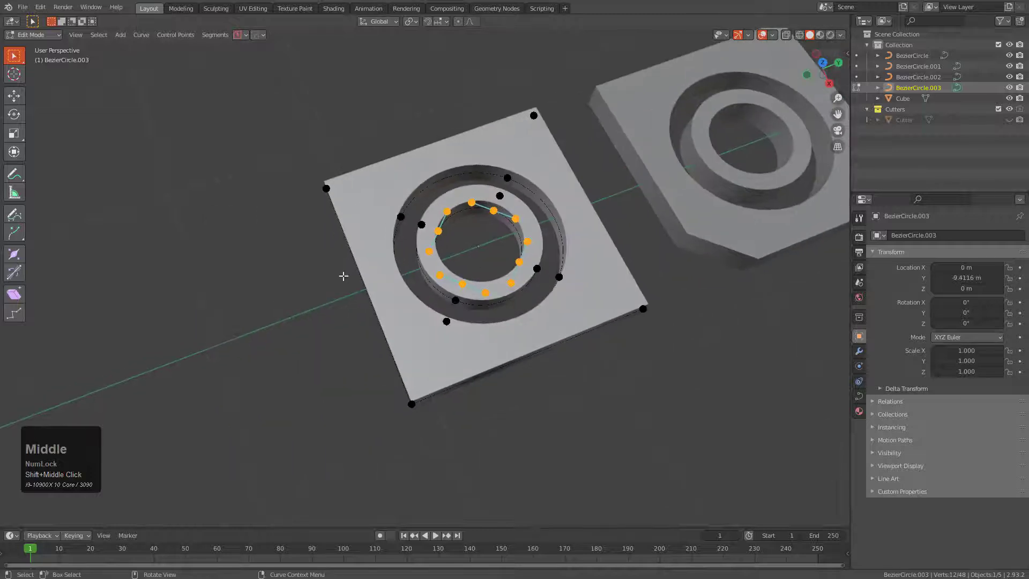
pyautogui.click(326, 189)
pyautogui.rightClick(414, 395)
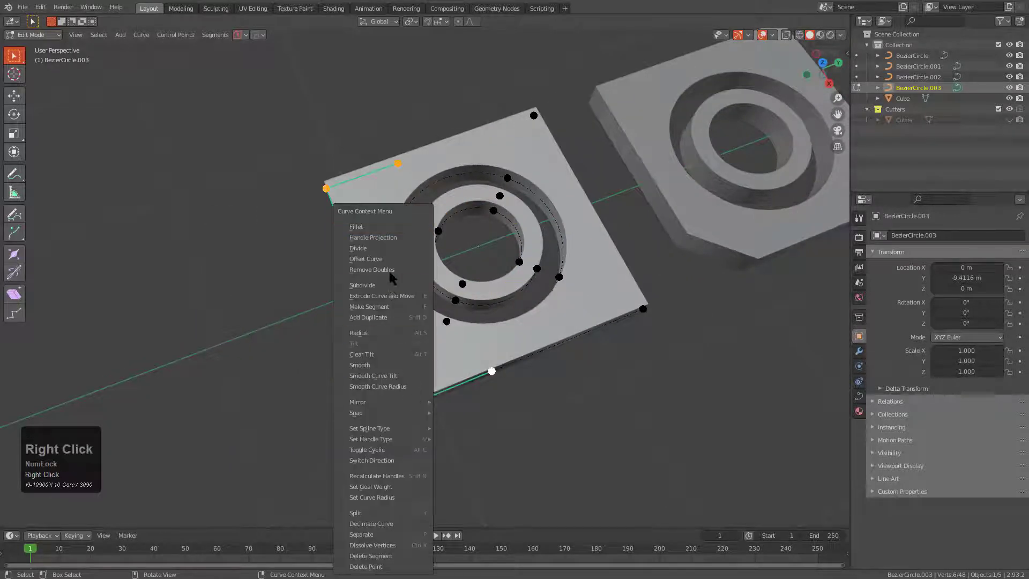
pyautogui.click(382, 284)
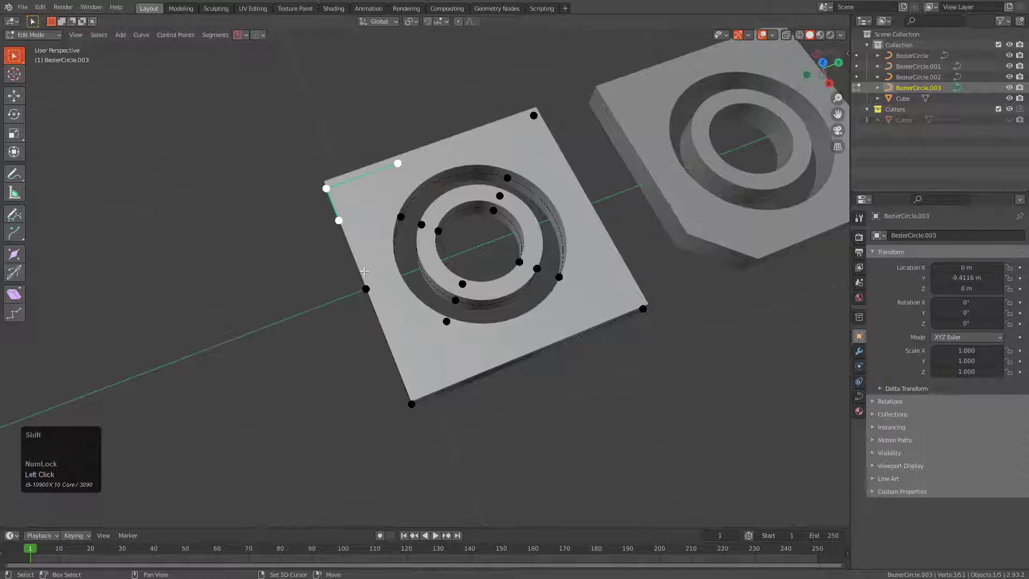
# Subdivide the whole negative Y edge again, and subdivide once more between the two new quarter points around its middle
pyautogui.rightClick(418, 394)
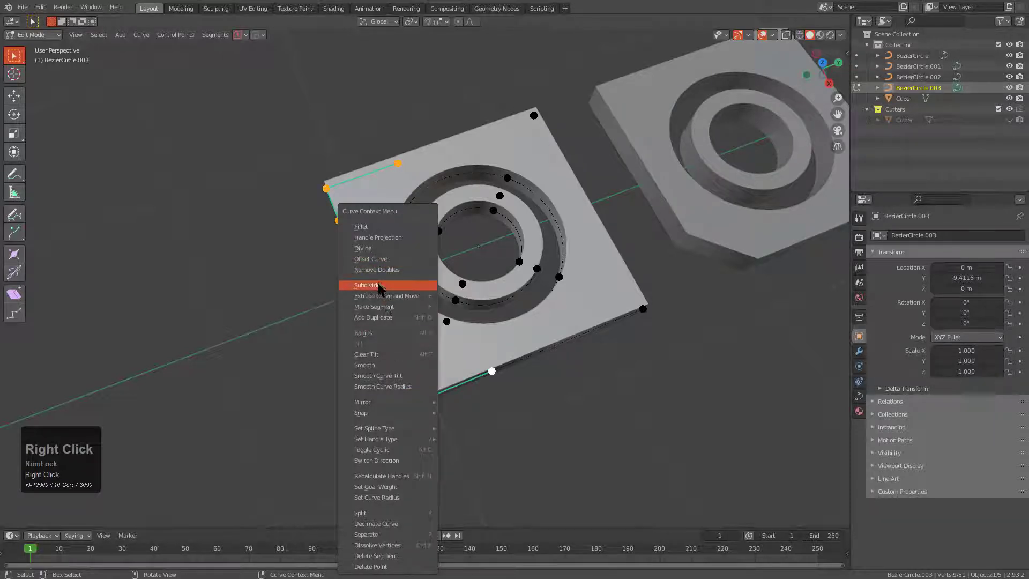
pyautogui.click(382, 285)
pyautogui.click(339, 220)
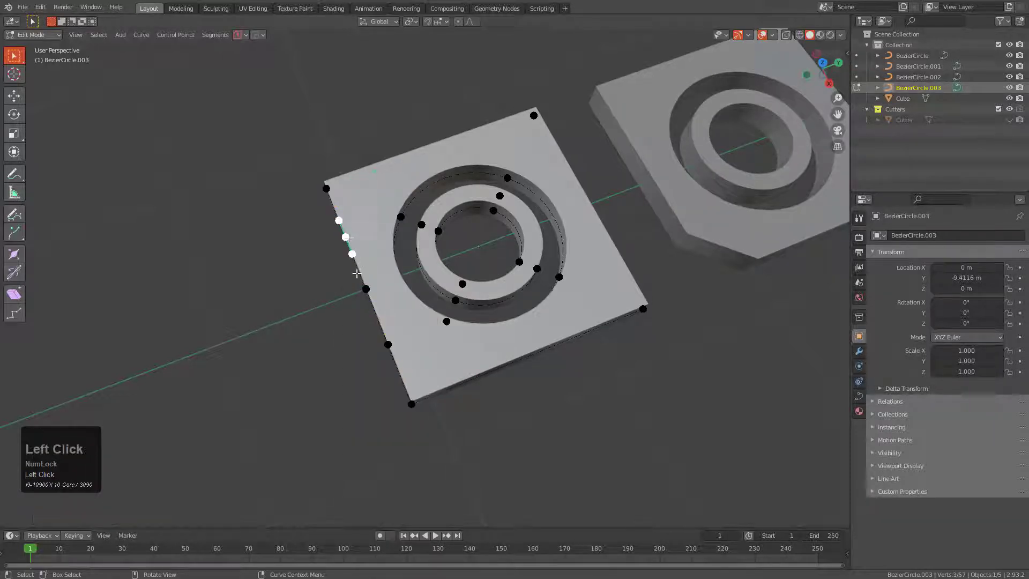
pyautogui.rightClick(395, 335)
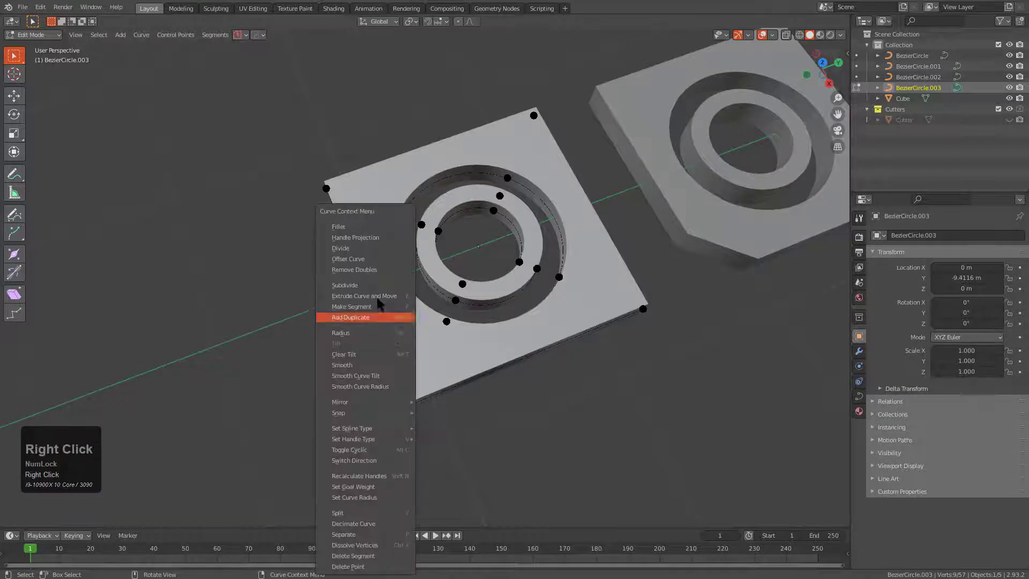
pyautogui.click(377, 285)
# Select the three middle points of the subdivided edge and move them inward along the Y axis to form a notch
pyautogui.scroll(3, 361, 273)
pyautogui.keyDown('shift'); pyautogui.moveTo(340, 289); pyautogui.dragTo(420, 268, button='middle'); pyautogui.keyUp('shift')
pyautogui.scroll(2, 420, 268)
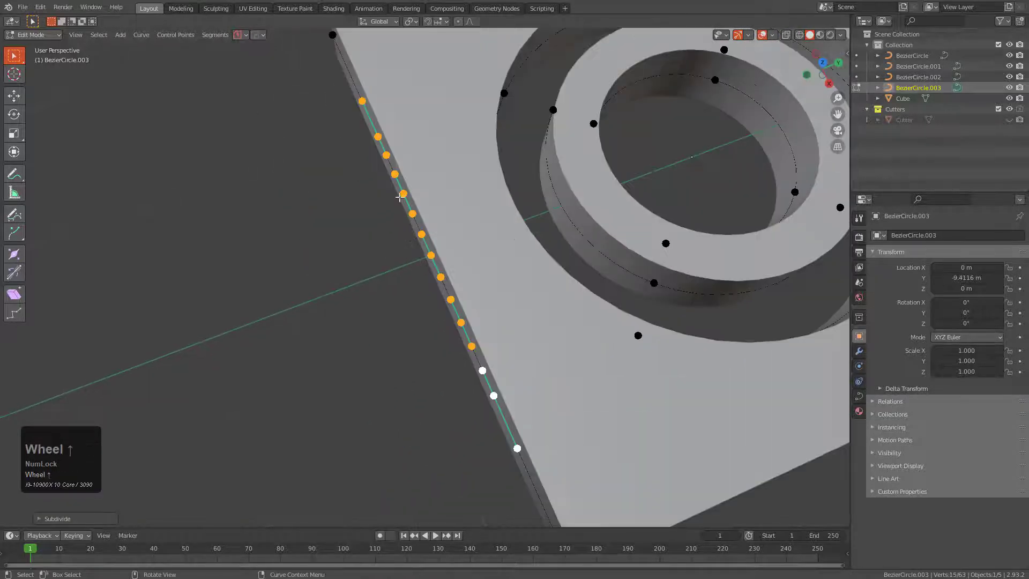
pyautogui.click(402, 195)
pyautogui.keyDown('shift'); pyautogui.click(457, 317); pyautogui.keyUp('shift')
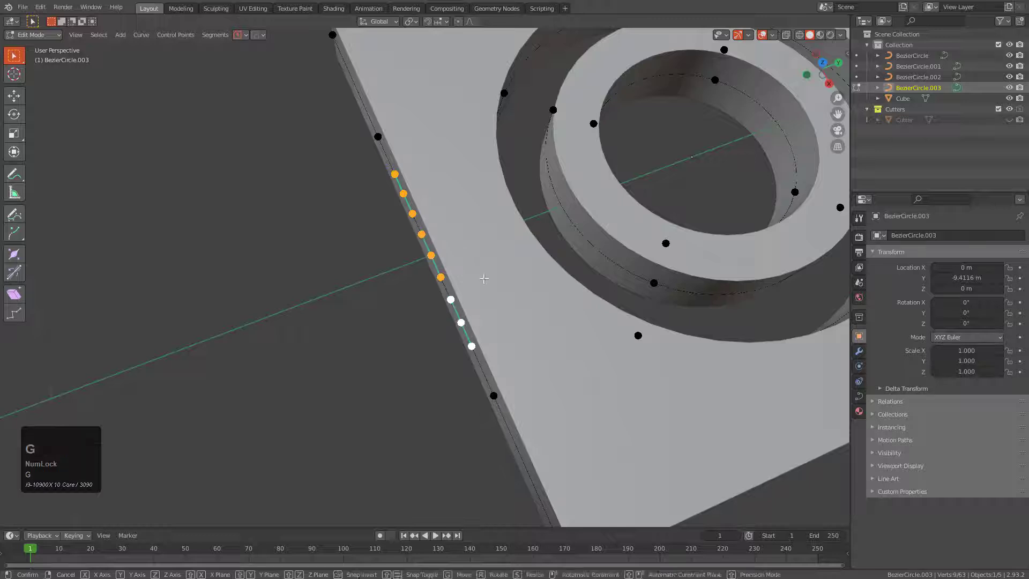
pyautogui.press('g')
pyautogui.press('x')
pyautogui.press('y')
pyautogui.click(532, 238)
pyautogui.scroll(-5, 531, 240)
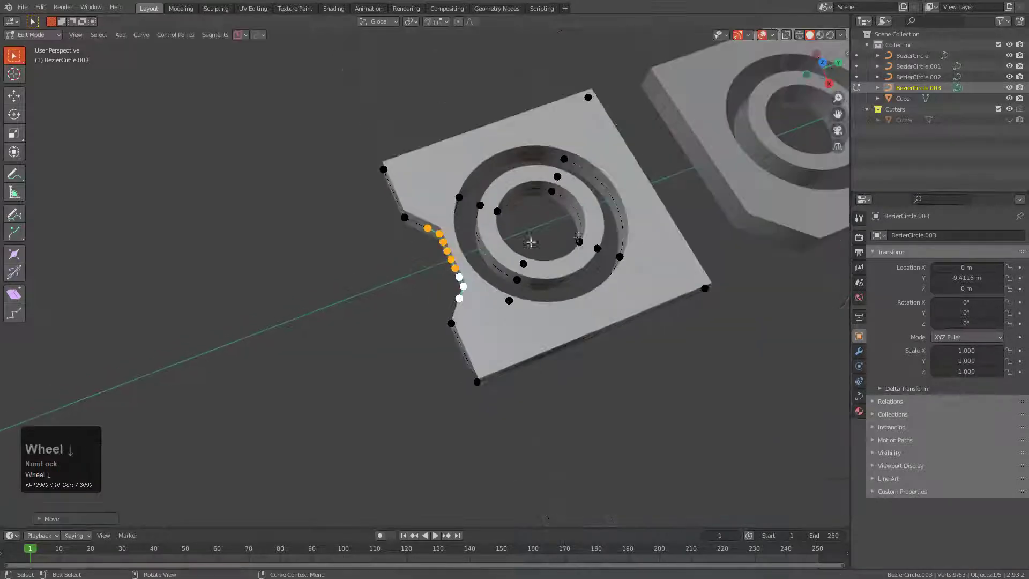
# Mirror the notched plate along the Y axis so the notch repeats on its opposite edge, and deselect it
pyautogui.press('Tab')
pyautogui.keyDown('shift'); pyautogui.moveTo(537, 266); pyautogui.dragTo(417, 285, button='middle'); pyautogui.keyUp('shift')
pyautogui.scroll(-1, 434, 262)
pyautogui.hotkey('alt', 'x')
pyautogui.click(272, 272)
pyautogui.scroll(-1, 429, 273)
pyautogui.keyDown('shift'); pyautogui.moveTo(457, 244); pyautogui.dragTo(478, 269, button='middle'); pyautogui.keyUp('shift')
pyautogui.hotkey('alt', 'a')
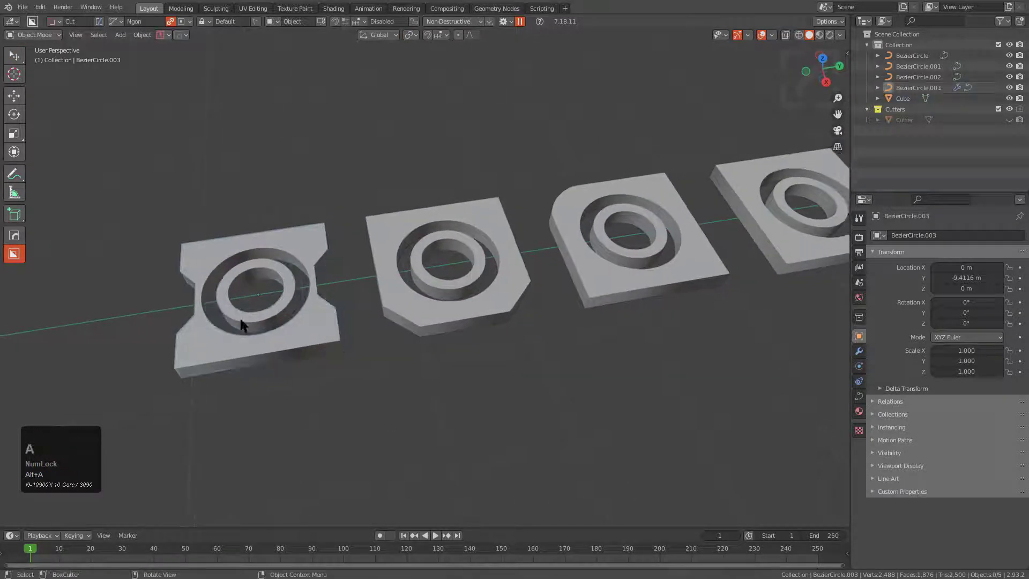
pyautogui.scroll(-2, 459, 238)
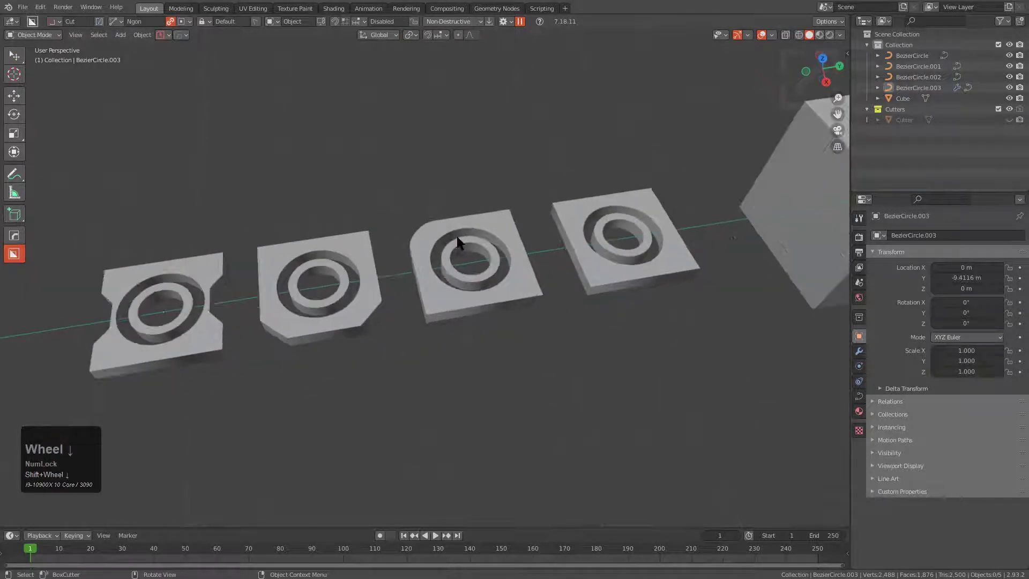
# Select all four plates and move them into a new collection named curves
pyautogui.moveTo(460, 239); pyautogui.dragTo(564, 257, button='middle')
pyautogui.click(564, 255)
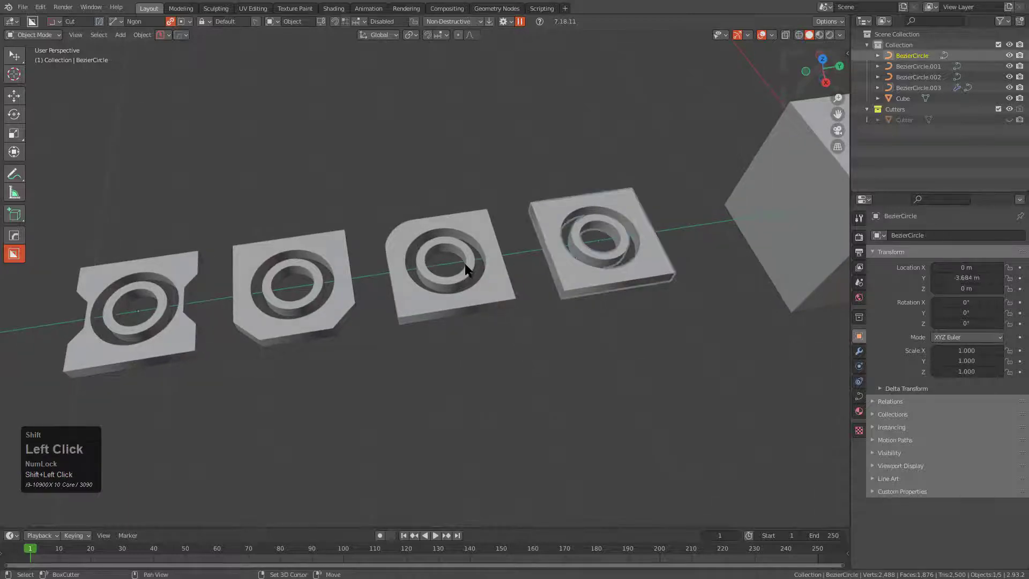
pyautogui.keyDown('shift'); pyautogui.click(460, 264); pyautogui.keyUp('shift')
pyautogui.keyDown('shift'); pyautogui.click(303, 287); pyautogui.keyUp('shift')
pyautogui.keyDown('shift'); pyautogui.click(179, 307); pyautogui.keyUp('shift')
pyautogui.press('m')
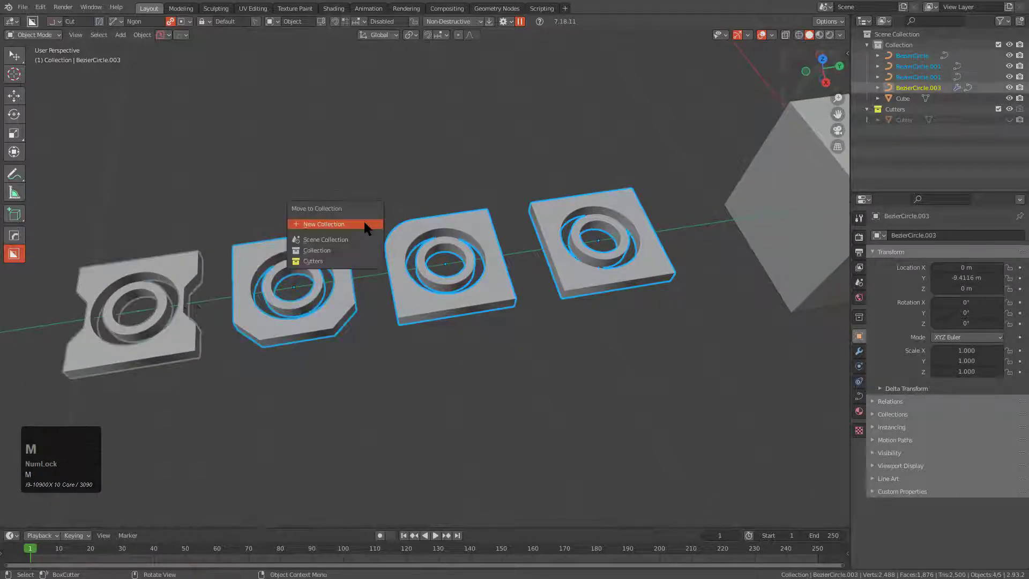
pyautogui.click(373, 224)
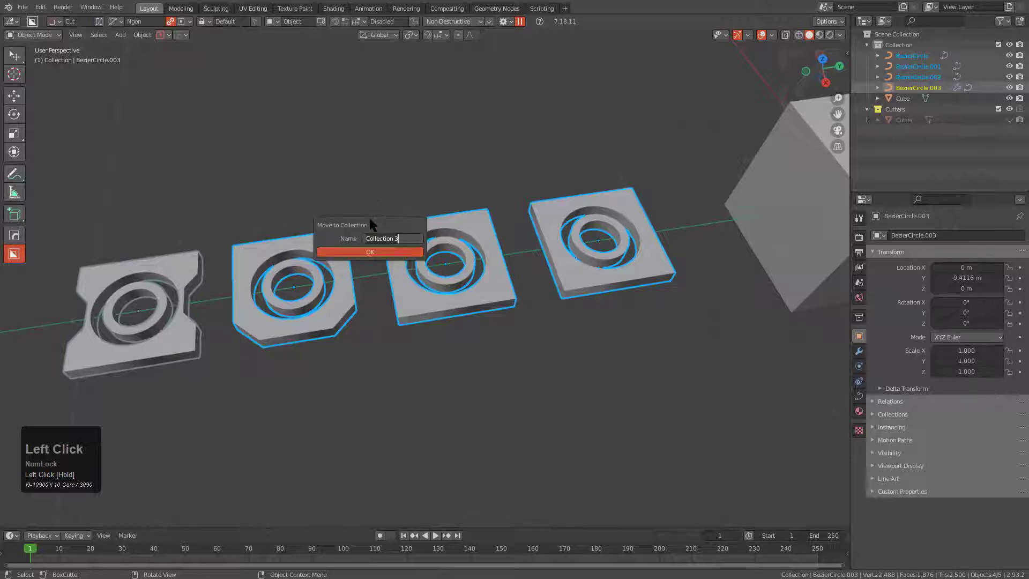
pyautogui.click(401, 250)
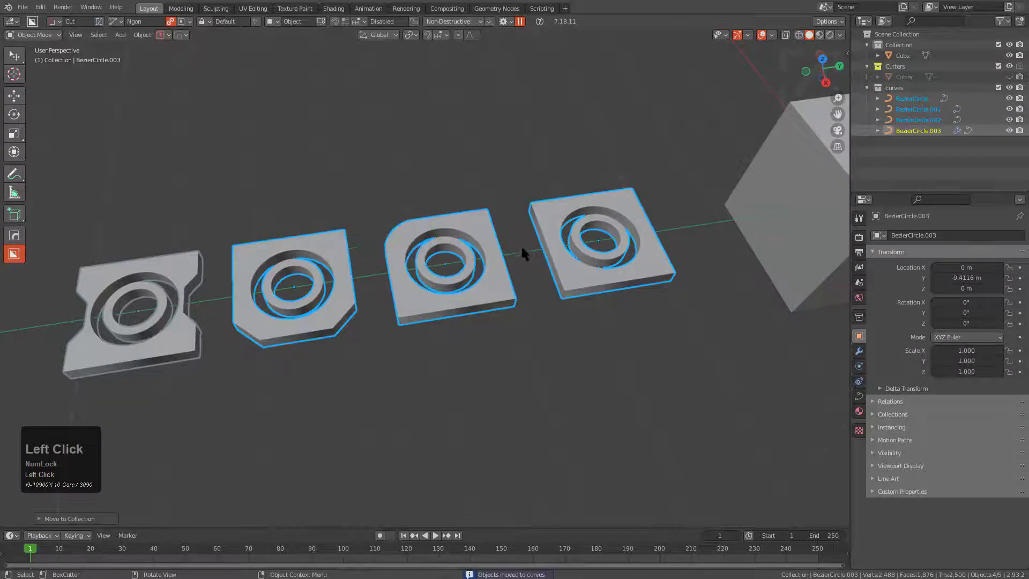
# Clear the original square plate's location and move it along the Y axis to about -3.70 m
pyautogui.keyDown('shift'); pyautogui.moveTo(521, 245); pyautogui.dragTo(516, 217, button='middle'); pyautogui.keyUp('shift')
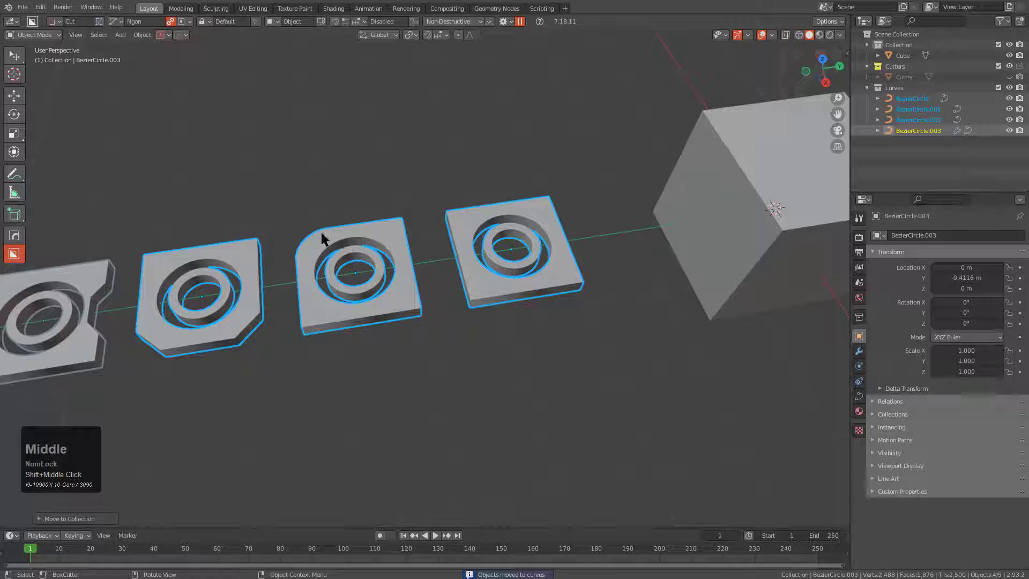
pyautogui.click(480, 249)
pyautogui.hotkey('alt', 'g')
pyautogui.moveTo(496, 244); pyautogui.dragTo(462, 268, button='middle')
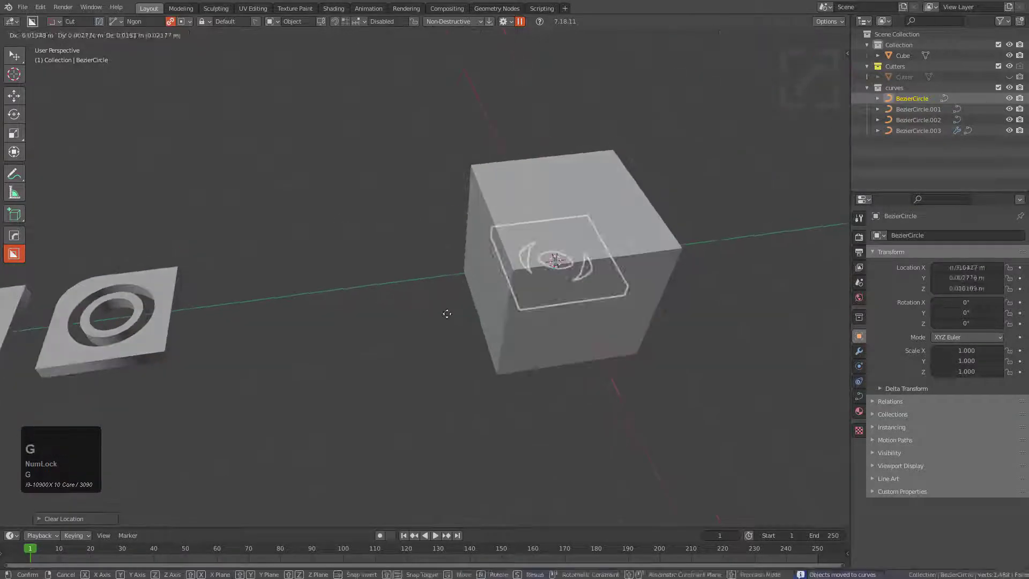
pyautogui.press('g')
pyautogui.press('z')
pyautogui.press('x')
pyautogui.press('y')
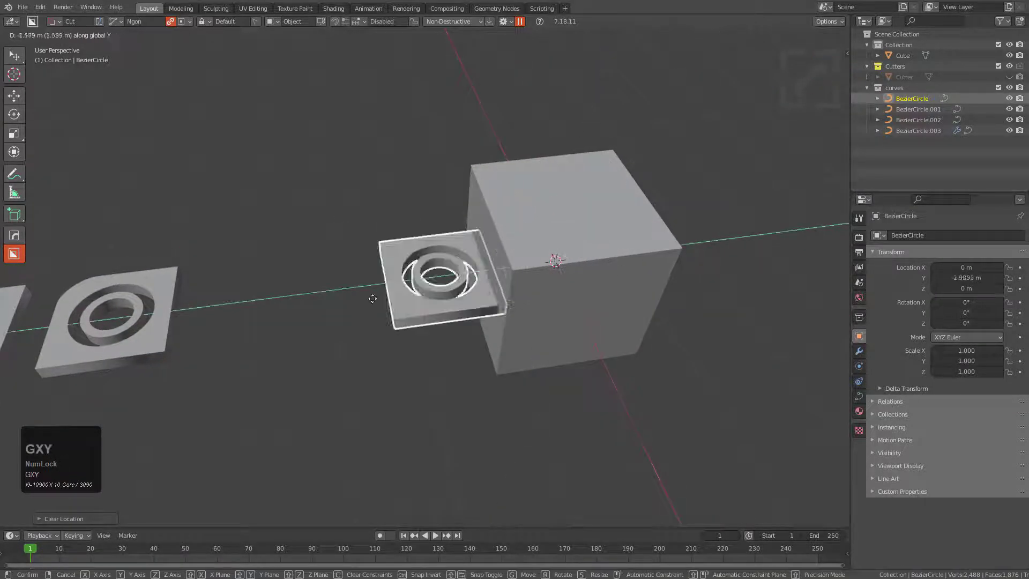
pyautogui.click(222, 321)
pyautogui.hotkey('alt', 'a')
# Isolate the collection containing the cube and select the cube
pyautogui.keyDown('shift'); pyautogui.moveTo(253, 319); pyautogui.dragTo(411, 308, button='middle'); pyautogui.keyUp('shift')
pyautogui.scroll(-1, 379, 346)
pyautogui.keyDown('shift'); pyautogui.scroll(-1, 482, 264); pyautogui.keyUp('shift')
pyautogui.moveTo(506, 248)
pyautogui.keyDown('shift'); pyautogui.mouseDown(button='middle')
pyautogui.moveTo(483, 265)
pyautogui.moveTo(503, 230)
pyautogui.mouseUp(button='middle'); pyautogui.keyUp('shift')
pyautogui.press('1')
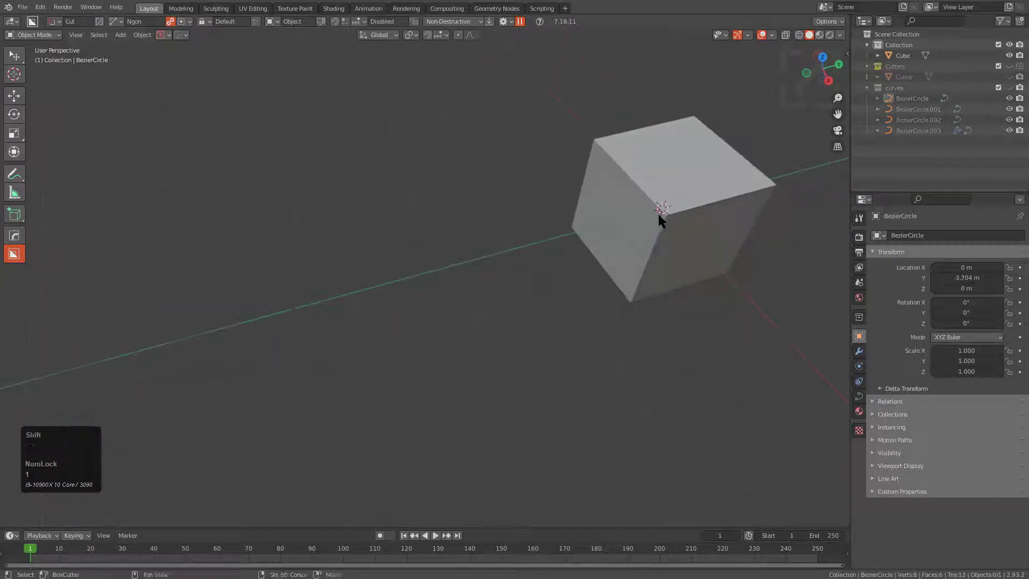
pyautogui.scroll(2, 479, 299)
pyautogui.keyDown('shift'); pyautogui.moveTo(658, 212); pyautogui.dragTo(468, 293, button='middle'); pyautogui.keyUp('shift')
pyautogui.click(478, 301)
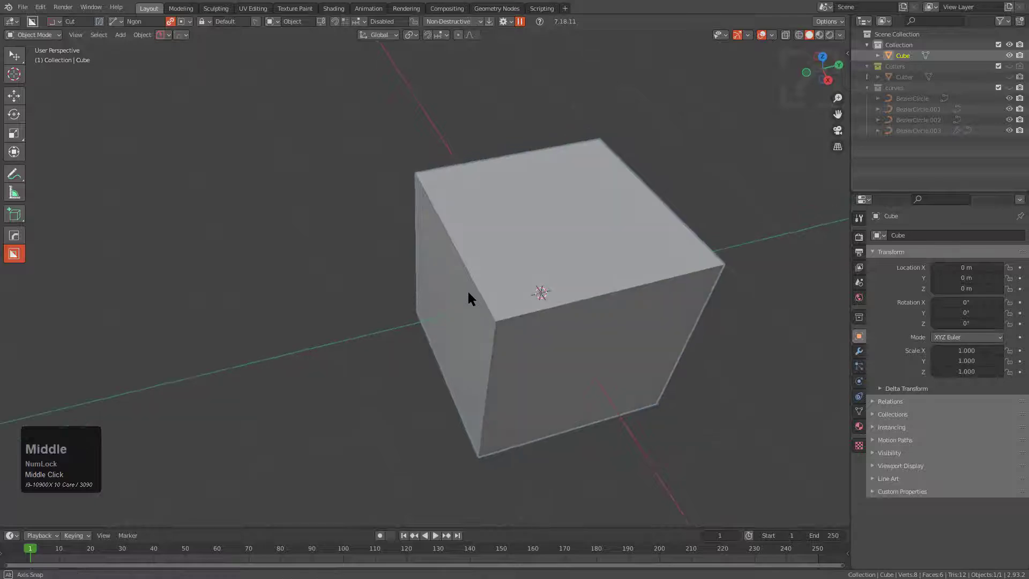
# Set the curves collection as BoxCutter's recall collection and review the collection options in Box Helper
pyautogui.press('d')
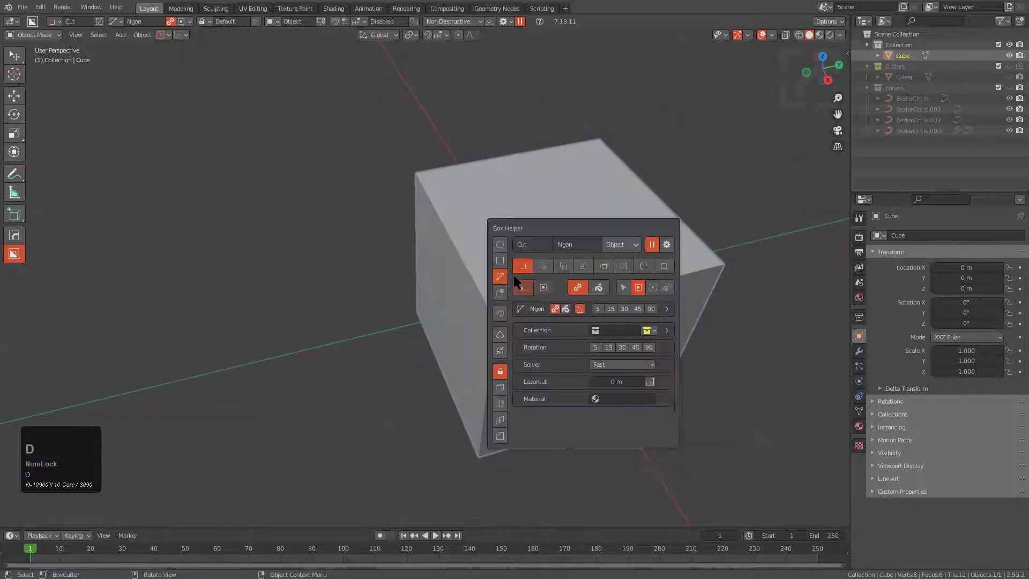
pyautogui.click(619, 333)
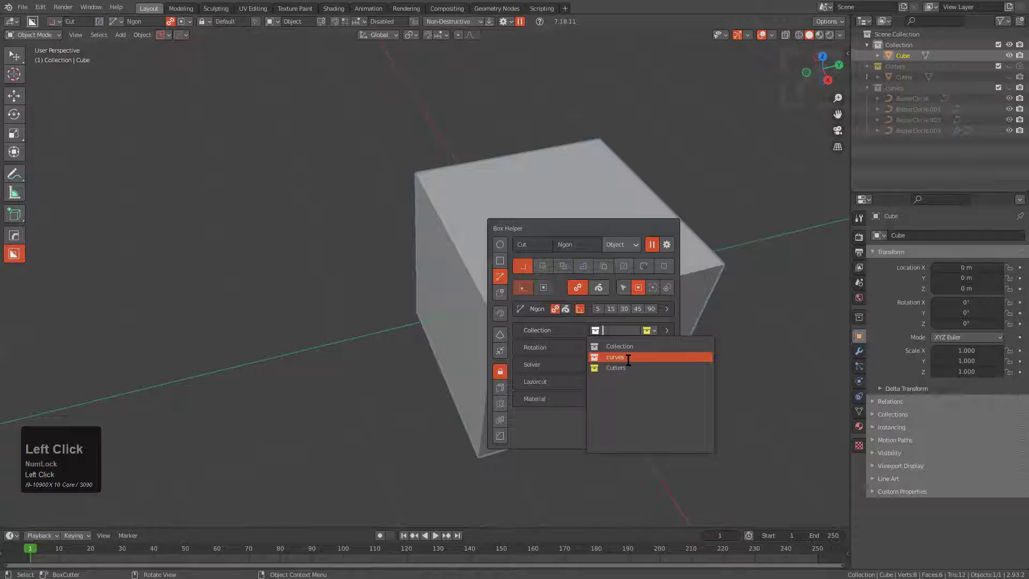
pyautogui.click(617, 357)
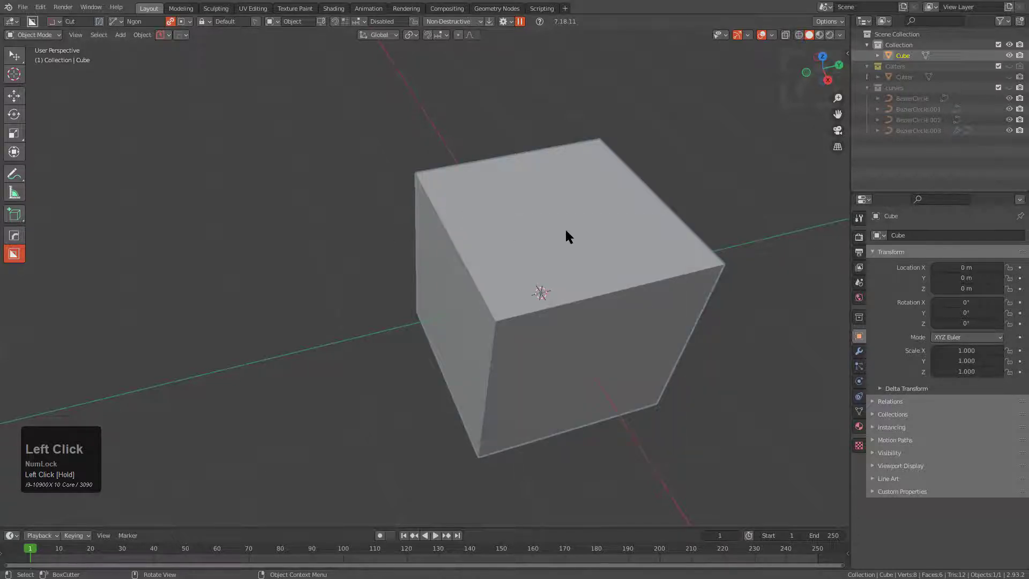
pyautogui.press('d')
pyautogui.click(593, 285)
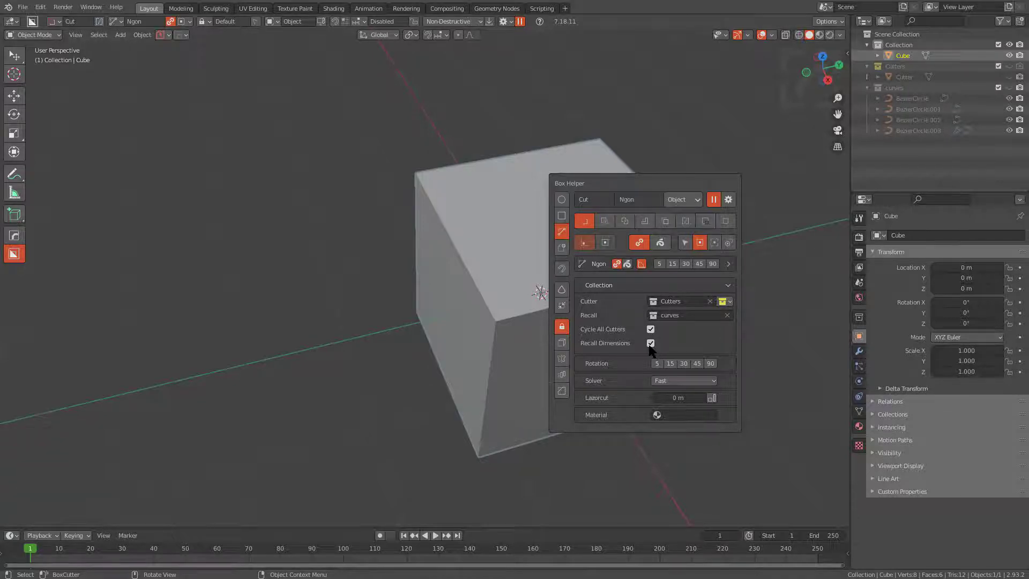
pyautogui.click(585, 185)
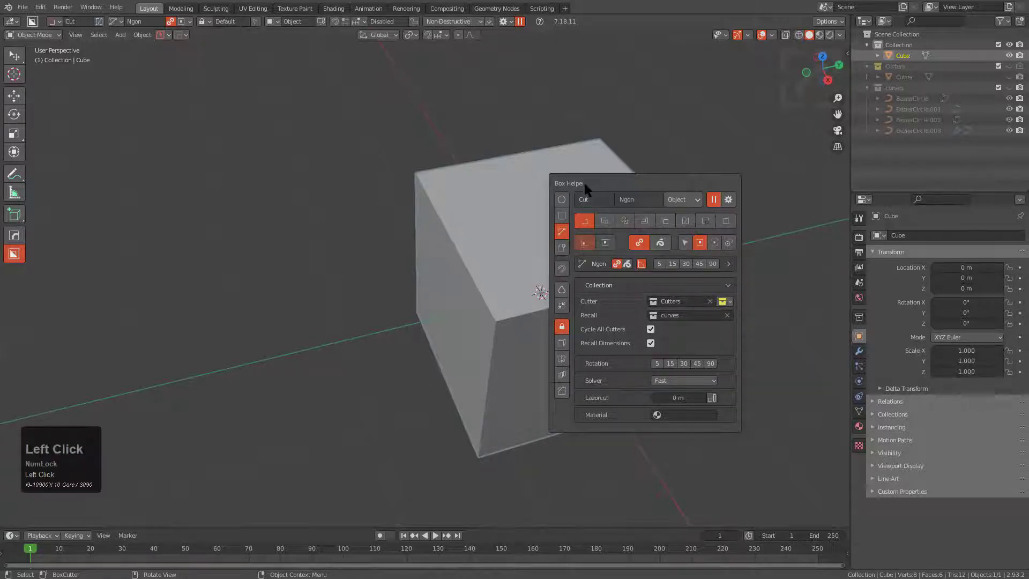
pyautogui.click(598, 286)
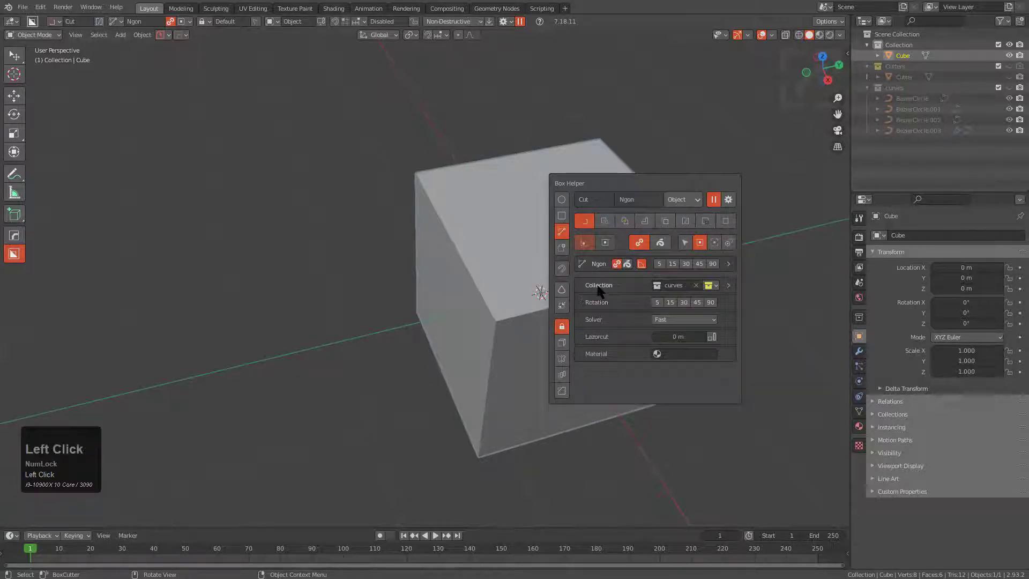
pyautogui.click(512, 228)
# Cancel the Ngon cut begun on the cube's top face and switch the cutter shape to Box
pyautogui.moveTo(470, 196); pyautogui.dragTo(505, 229)
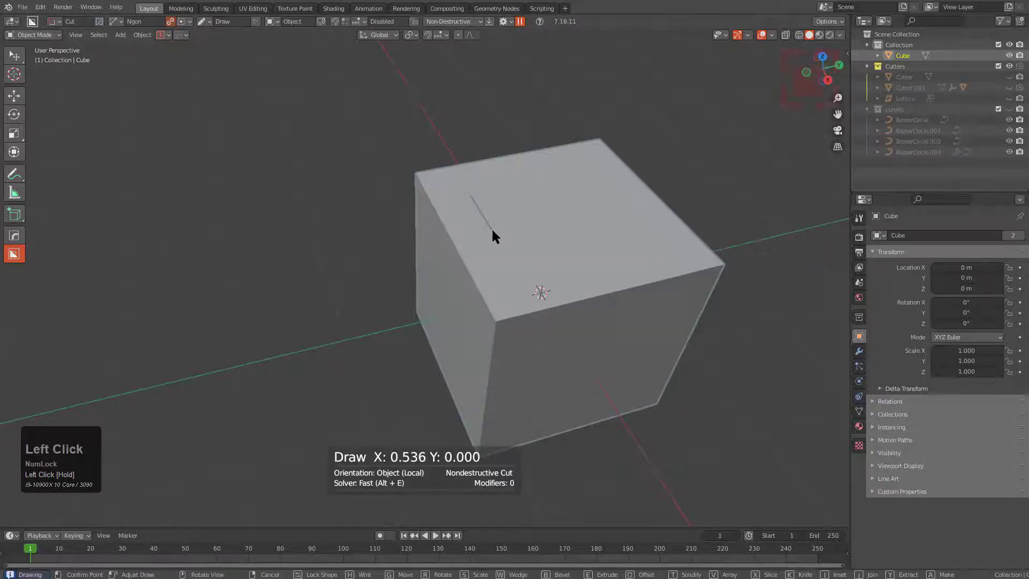
pyautogui.rightClick(493, 231)
pyautogui.press('d')
pyautogui.click(487, 216)
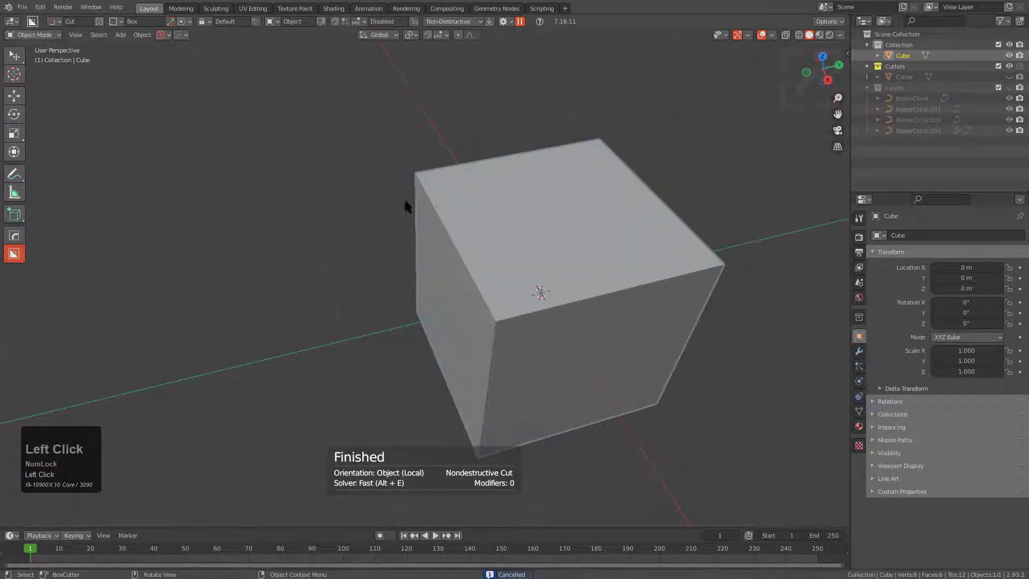
# Draw a small box cut on the cube's top face and try to cycle it through the recall shapes
pyautogui.moveTo(460, 195); pyautogui.dragTo(492, 220)
pyautogui.keyDown('alt'); pyautogui.scroll(-2, 495, 247); pyautogui.keyUp('alt')
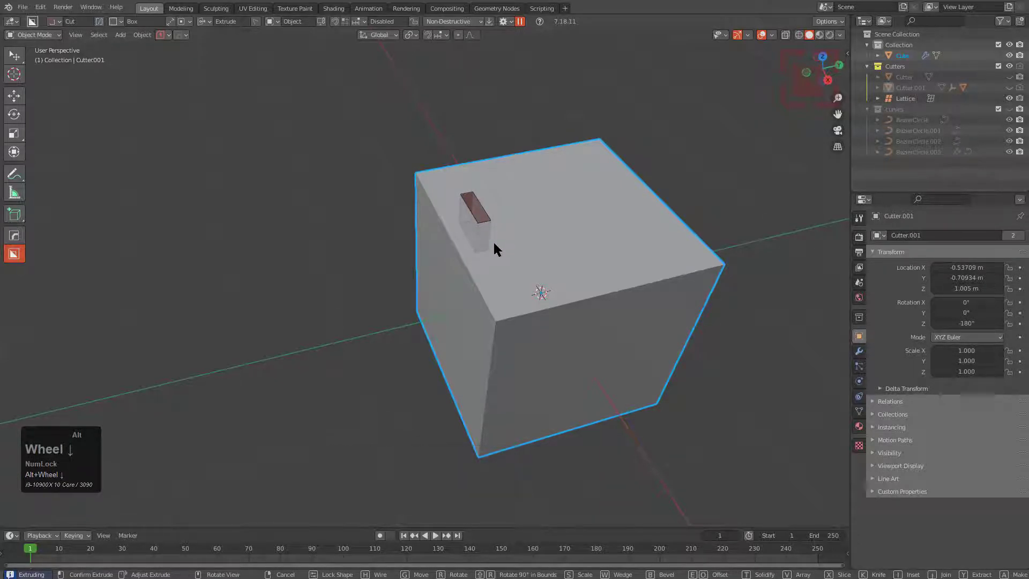
pyautogui.scroll(3, 495, 243)
pyautogui.scroll(-3, 494, 242)
pyautogui.moveTo(506, 233); pyautogui.dragTo(458, 246, button='middle')
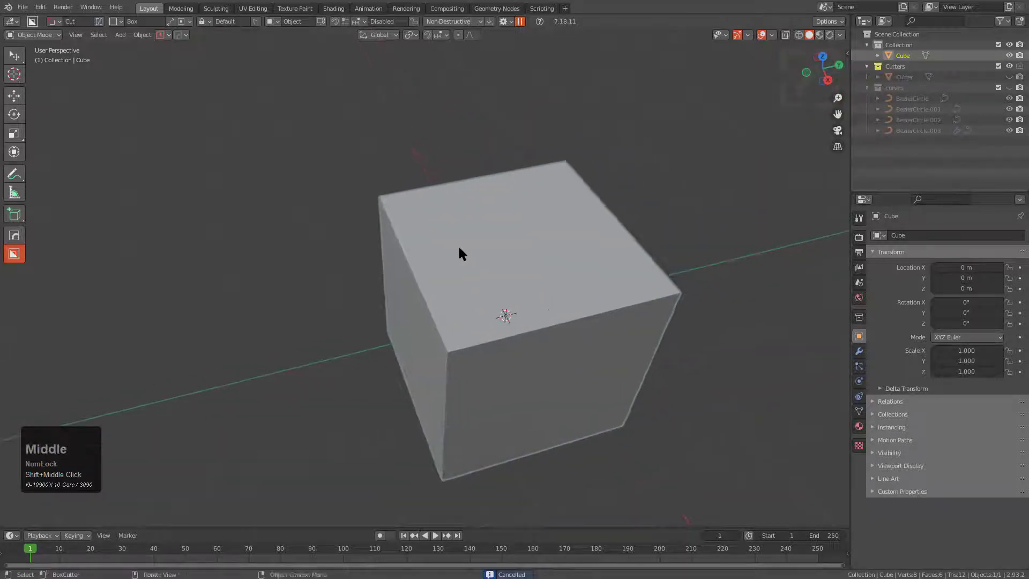
# Draw another box cut about 0.42 m deep on the top face and try to switch its recall shape through Box Helper
pyautogui.click(451, 242)
pyautogui.click(481, 270)
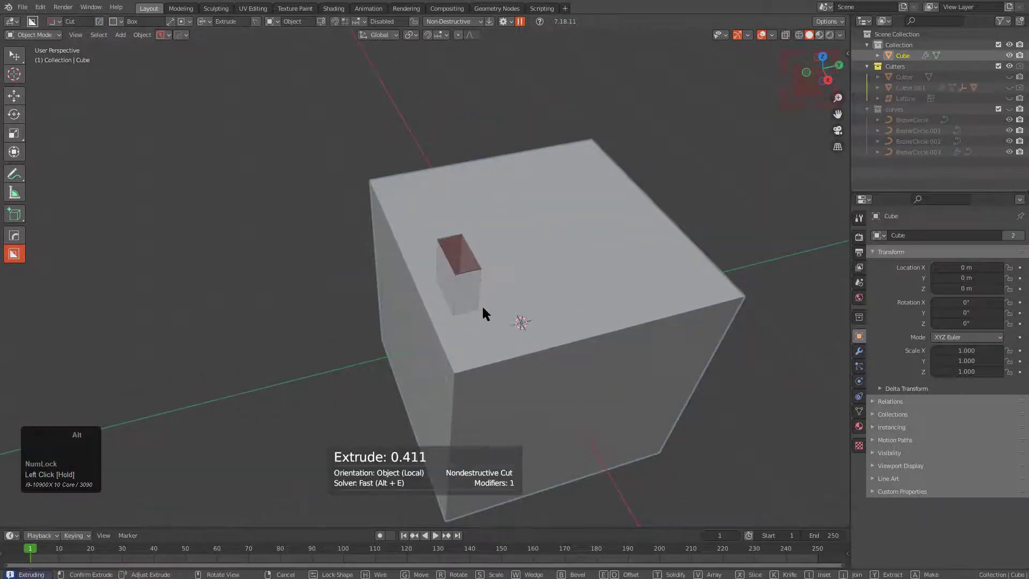
pyautogui.keyDown('alt'); pyautogui.scroll(-1, 482, 304); pyautogui.keyUp('alt')
pyautogui.press('d')
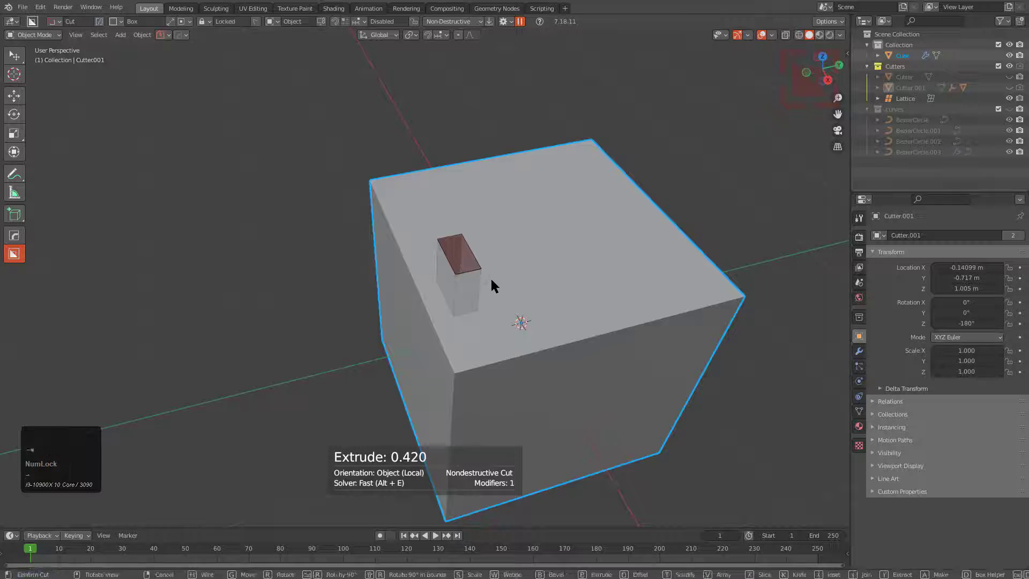
pyautogui.tripleClick(560, 251)
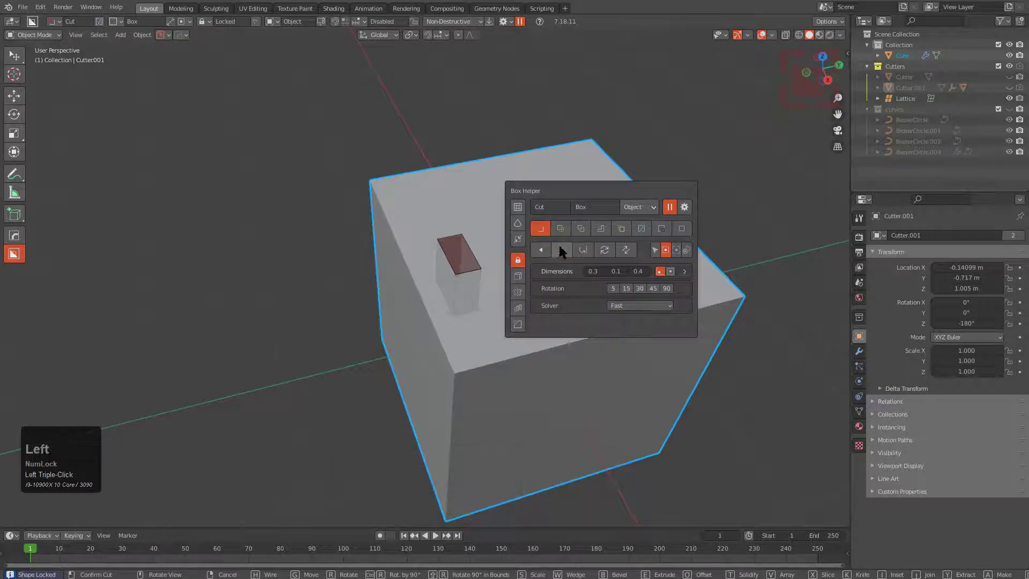
pyautogui.click(562, 245)
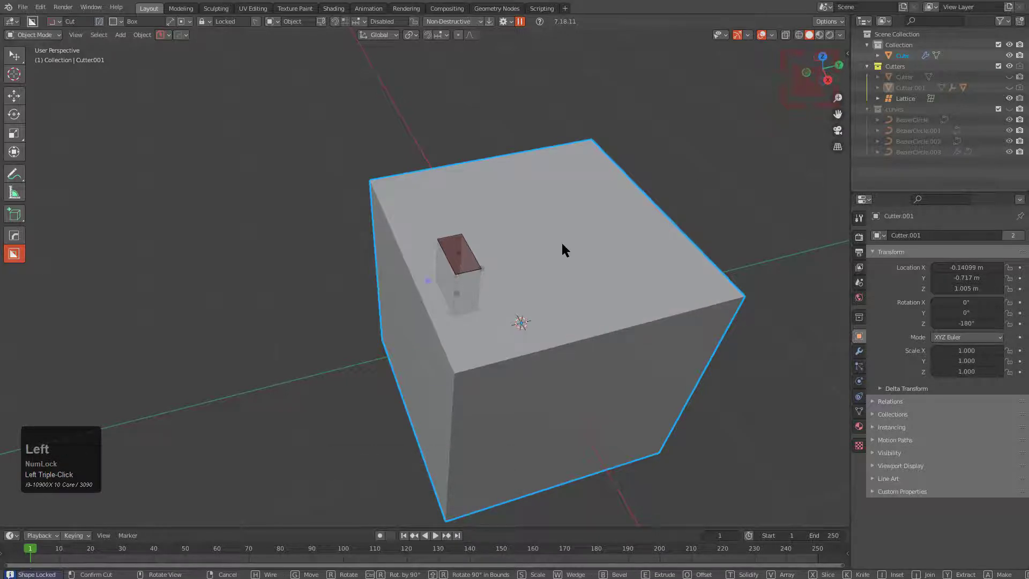
pyautogui.rightClick(562, 244)
# Isolate the curves collection, select all four plates and convert them with Visual Geometry to Mesh
pyautogui.scroll(-2, 520, 236)
pyautogui.keyDown('shift'); pyautogui.moveTo(558, 245); pyautogui.dragTo(313, 328, button='middle'); pyautogui.keyUp('shift')
pyautogui.press('1')
pyautogui.press('2')
pyautogui.press('3')
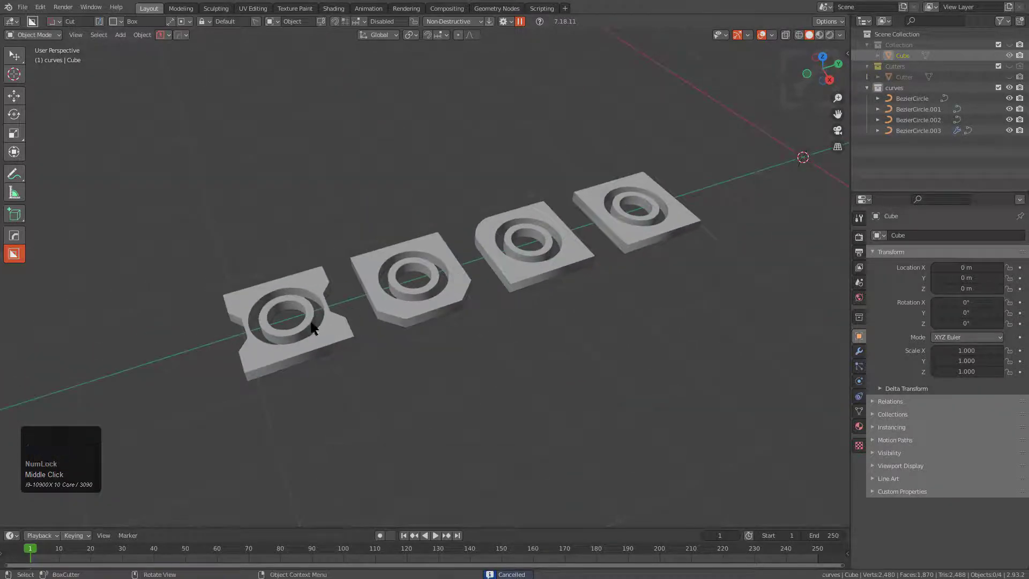
pyautogui.click(313, 328)
pyautogui.keyDown('shift'); pyautogui.click(408, 289); pyautogui.keyUp('shift')
pyautogui.keyDown('shift'); pyautogui.click(504, 252); pyautogui.keyUp('shift')
pyautogui.keyDown('shift'); pyautogui.click(588, 217); pyautogui.keyUp('shift')
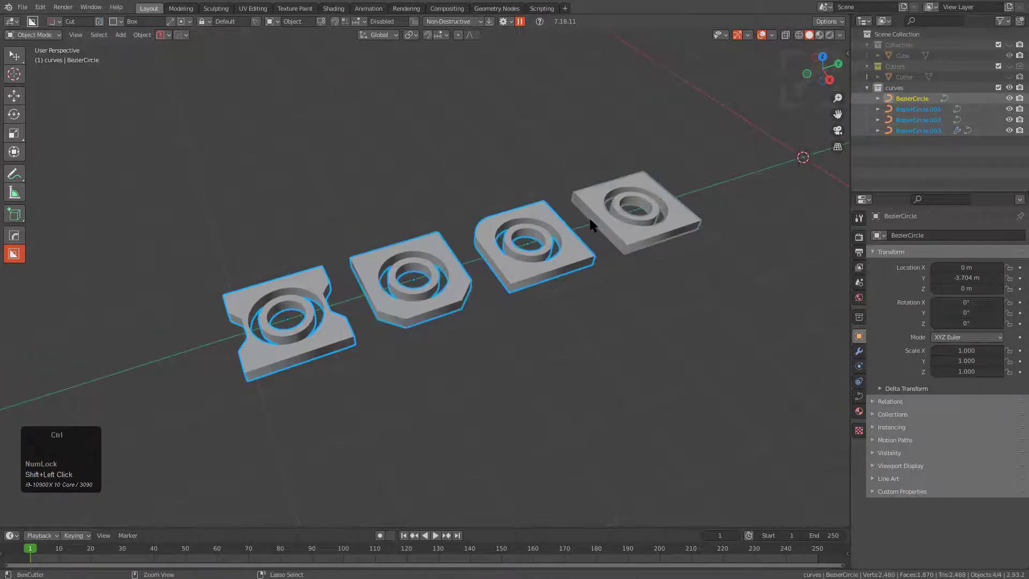
pyautogui.hotkey('ctrl', 'a')
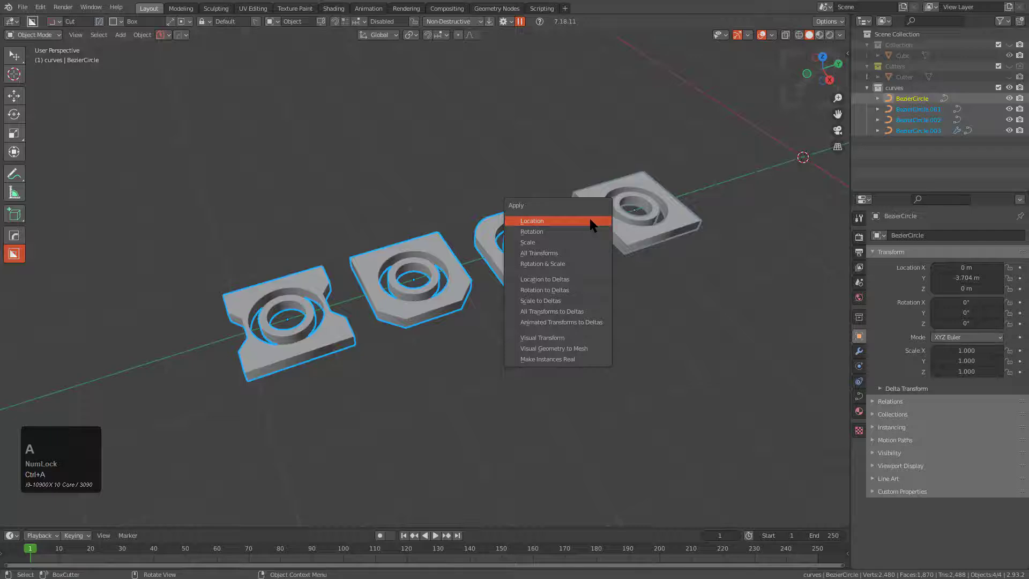
pyautogui.click(560, 349)
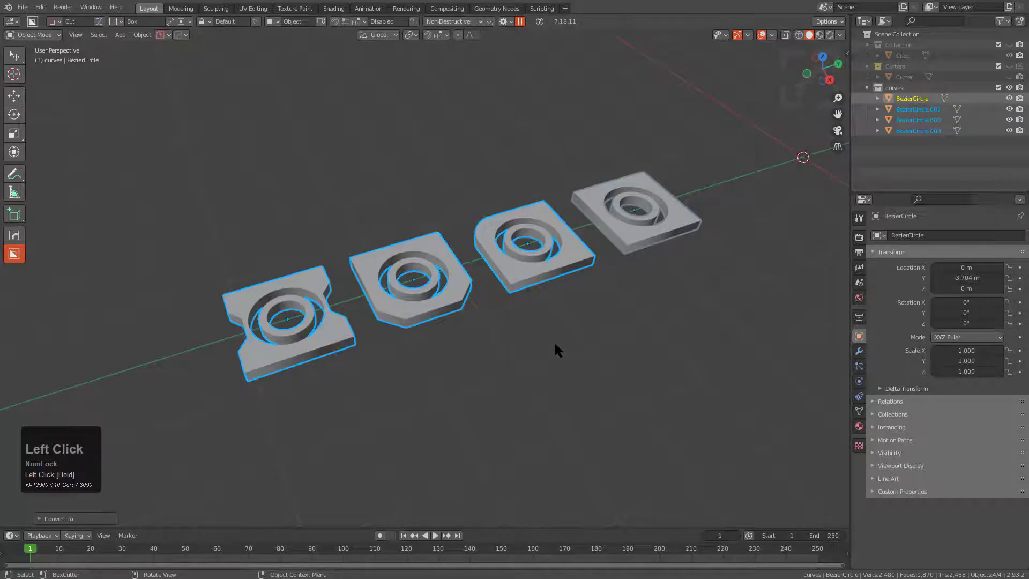
pyautogui.moveTo(555, 345); pyautogui.dragTo(526, 338, button='middle')
pyautogui.scroll(2, 530, 315)
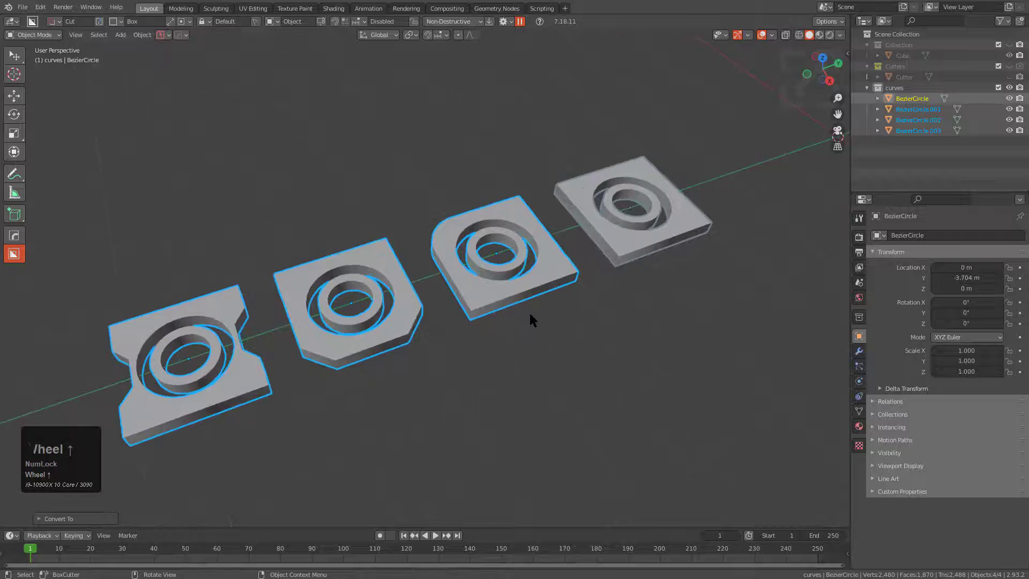
# Isolate the cube's collection again, select the cube and frame it in the view
pyautogui.press('1')
pyautogui.press('2')
pyautogui.press('1')
pyautogui.keyDown('shift'); pyautogui.moveTo(775, 164); pyautogui.dragTo(509, 237, button='middle'); pyautogui.keyUp('shift')
pyautogui.click(575, 218)
pyautogui.press('KP_Decimal')
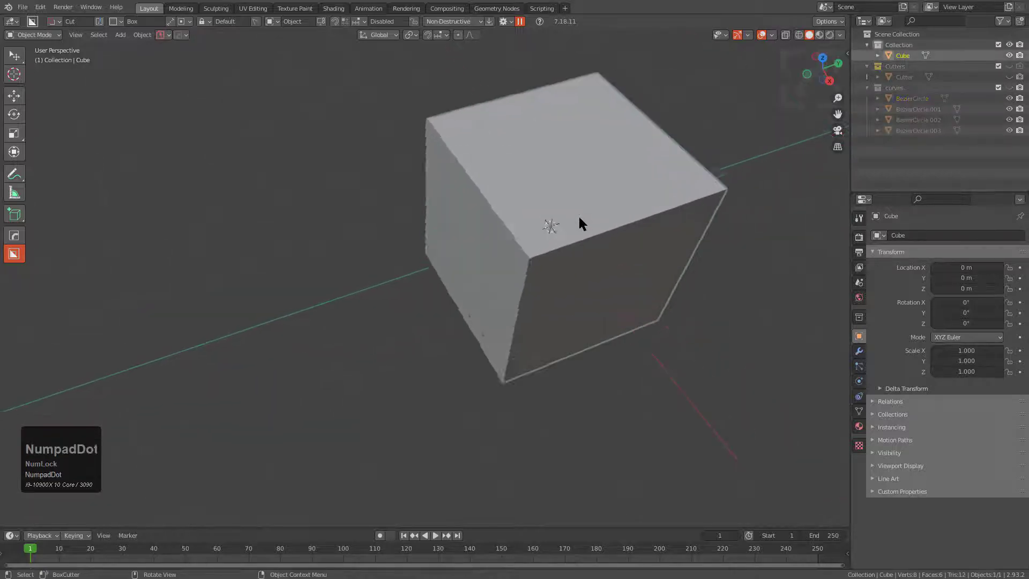
pyautogui.moveTo(579, 223); pyautogui.dragTo(541, 206, button='middle')
# Draw a box cut about 0.39 m deep on the cube's +X side face and cycle it through the recall plates
pyautogui.press('d')
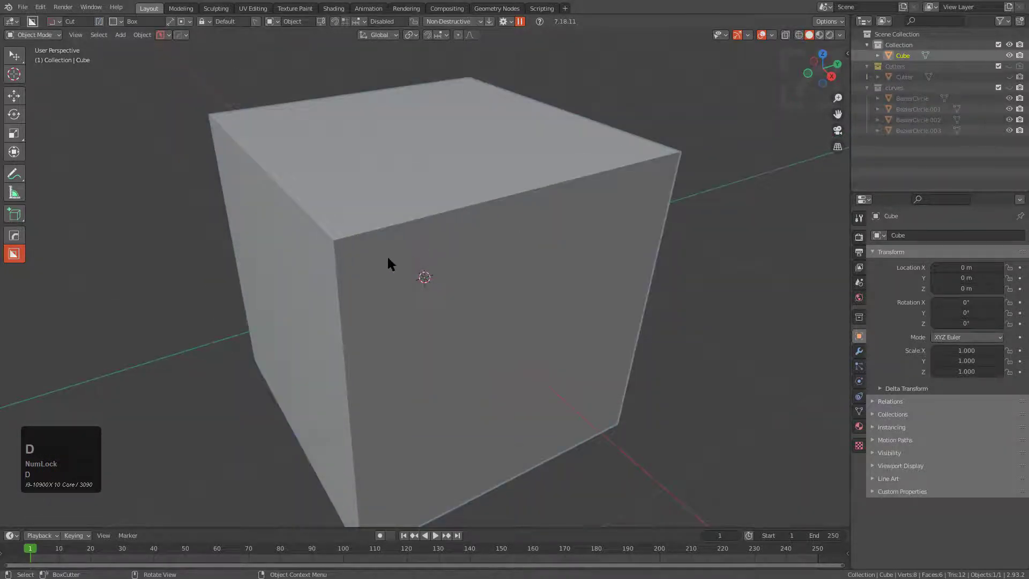
pyautogui.moveTo(390, 238); pyautogui.dragTo(465, 345)
pyautogui.scroll(-1, 422, 297)
pyautogui.keyDown('alt'); pyautogui.scroll(-1, 422, 297); pyautogui.keyUp('alt')
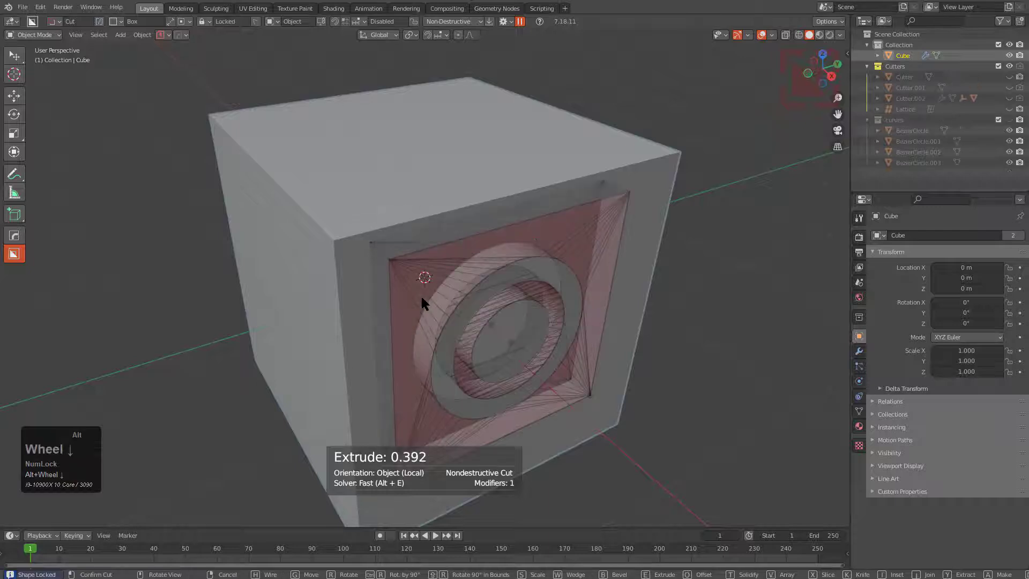
pyautogui.keyDown('alt'); pyautogui.scroll(3, 423, 301); pyautogui.keyUp('alt')
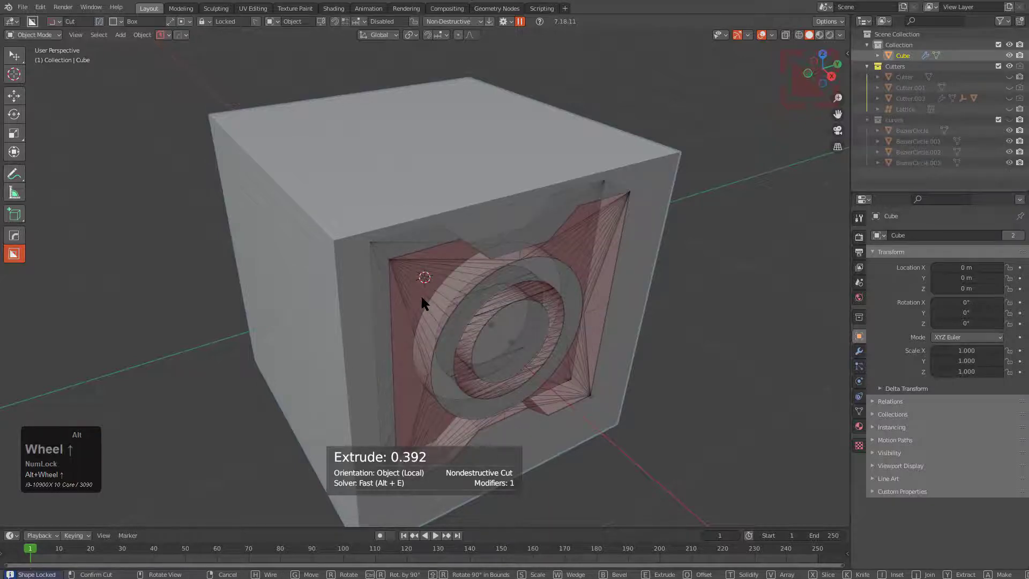
pyautogui.moveTo(421, 297); pyautogui.dragTo(513, 262, button='middle')
# Step the cutter through the recall plates in Box Helper to the one with two chamfered corners and apply the cut
pyautogui.press('d')
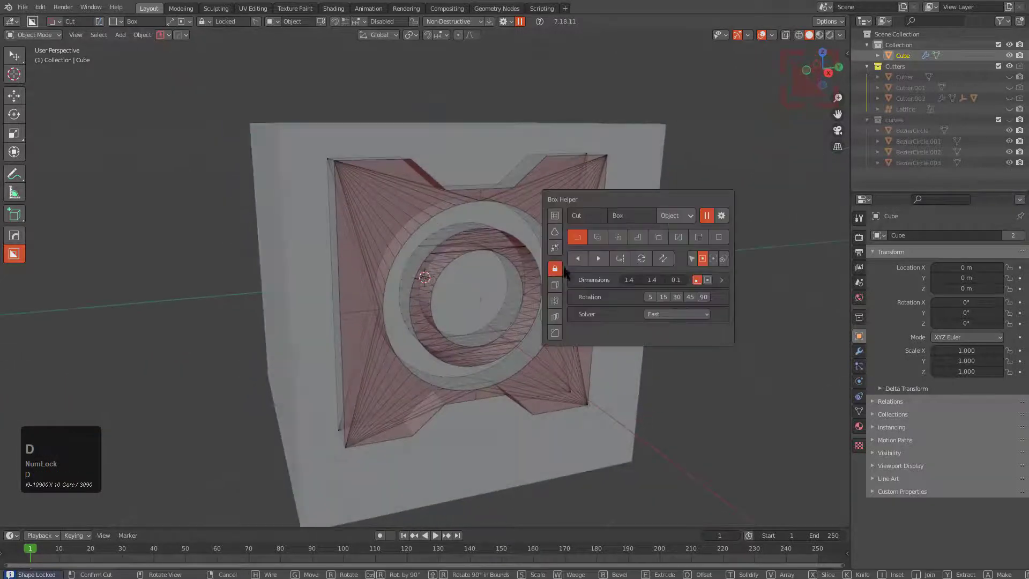
pyautogui.click(599, 259)
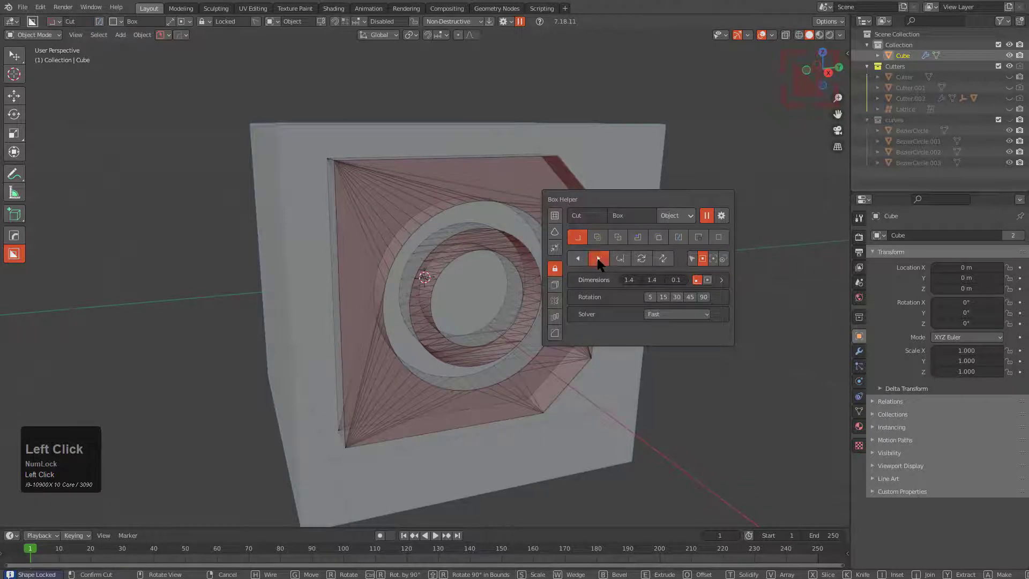
pyautogui.click(599, 259)
pyautogui.click(599, 259)
pyautogui.click(599, 259)
pyautogui.click(599, 259)
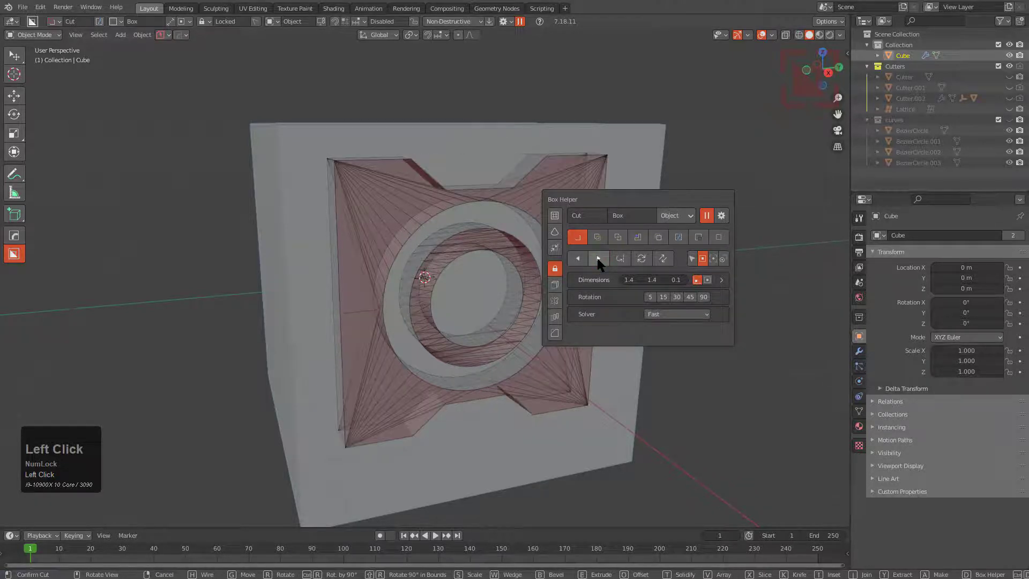
pyautogui.click(599, 259)
pyautogui.click(599, 258)
pyautogui.click(598, 259)
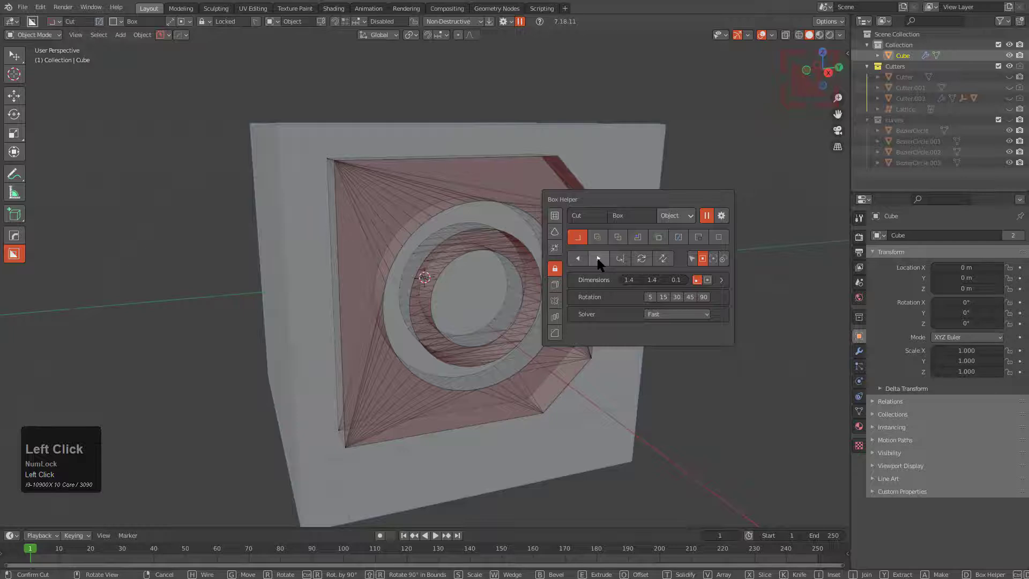
pyautogui.click(472, 189)
# Apply the HQ RenderSetup to the viewport display
pyautogui.moveTo(472, 188); pyautogui.dragTo(440, 276, button='middle')
pyautogui.scroll(-1, 433, 260)
pyautogui.hotkey('alt', 'v')
pyautogui.press('e')
# Draw a small box cut about 0.22 m deep on the cube's top face and swap it for a recall plate through Box Helper
pyautogui.scroll(-1, 475, 115)
pyautogui.moveTo(475, 114)
pyautogui.mouseDown()
pyautogui.moveTo(359, 229)
pyautogui.moveTo(417, 195)
pyautogui.moveTo(440, 139)
pyautogui.moveTo(458, 153)
pyautogui.mouseUp()
pyautogui.press('d')
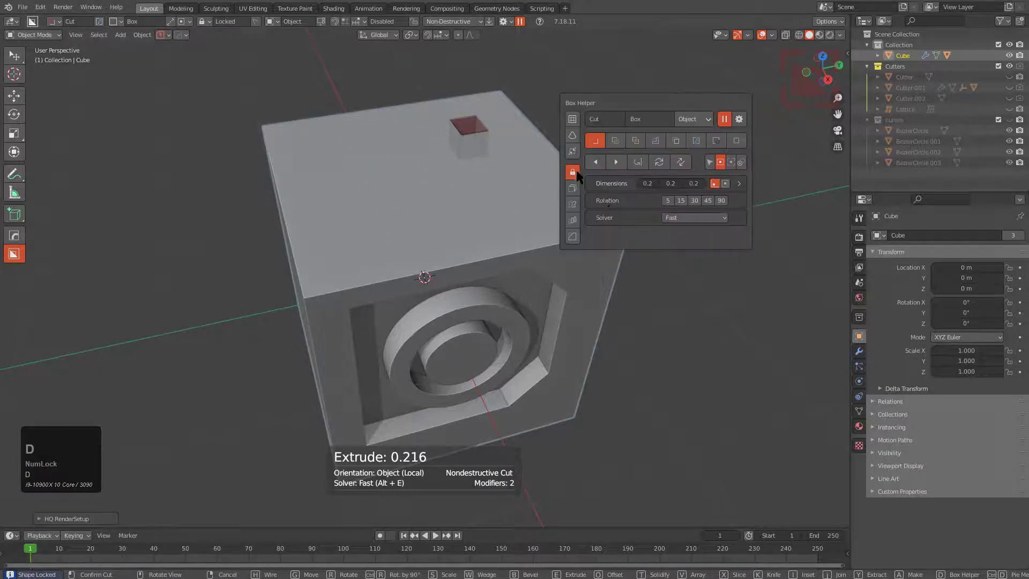
pyautogui.click(618, 162)
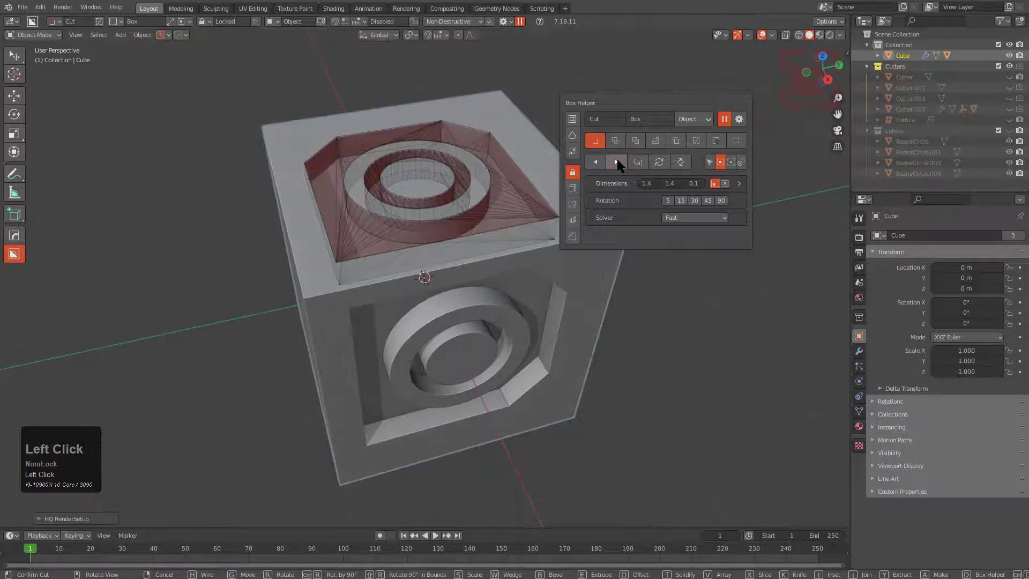
# Scale the notched plate cutter on the top face down from its corner and apply the cut
pyautogui.press('Tab')
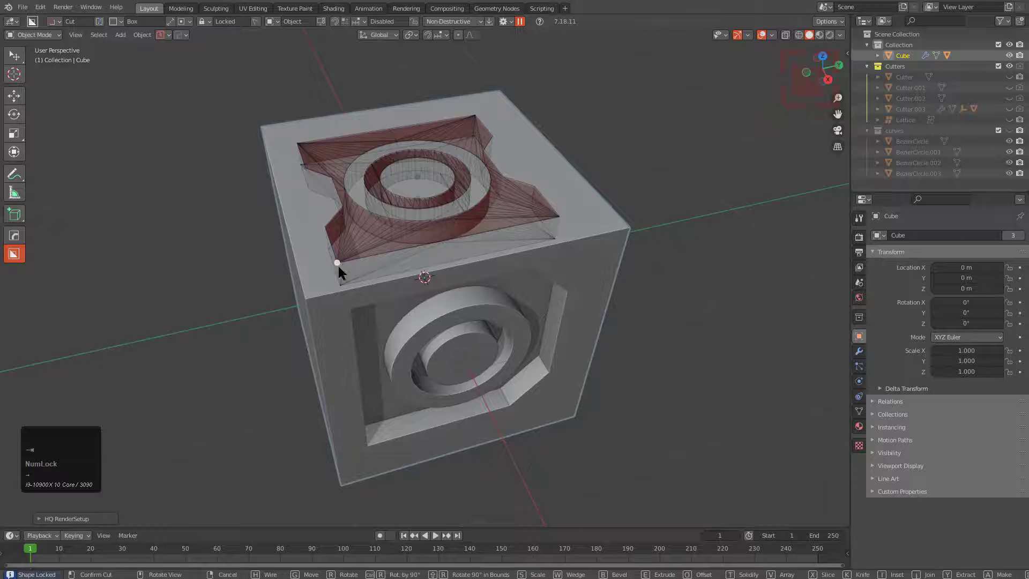
pyautogui.moveTo(339, 261)
pyautogui.mouseDown()
pyautogui.moveTo(452, 142)
pyautogui.moveTo(408, 213)
pyautogui.moveTo(419, 220)
pyautogui.moveTo(448, 160)
pyautogui.moveTo(431, 207)
pyautogui.moveTo(455, 156)
pyautogui.moveTo(444, 182)
pyautogui.mouseUp()
pyautogui.click(512, 168)
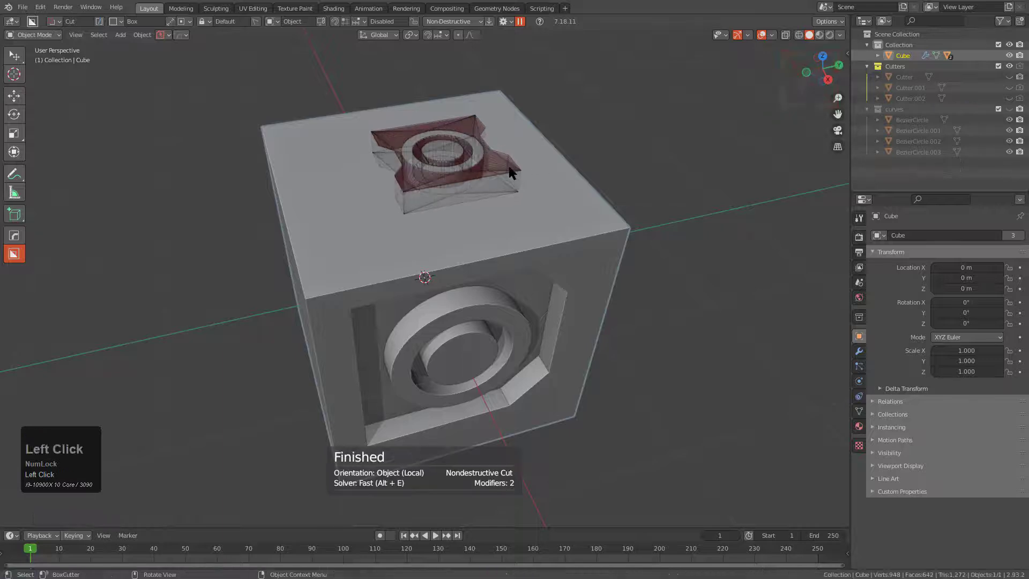
# Draw a small box cut about 0.12 m deep on the -Y side face, recall the notched plate through Box Helper and apply it
pyautogui.moveTo(430, 227)
pyautogui.mouseDown(button='middle')
pyautogui.moveTo(424, 259)
pyautogui.moveTo(439, 231)
pyautogui.mouseUp(button='middle')
pyautogui.moveTo(442, 234)
pyautogui.mouseDown(button='middle')
pyautogui.moveTo(475, 239)
pyautogui.moveTo(438, 217)
pyautogui.mouseUp(button='middle')
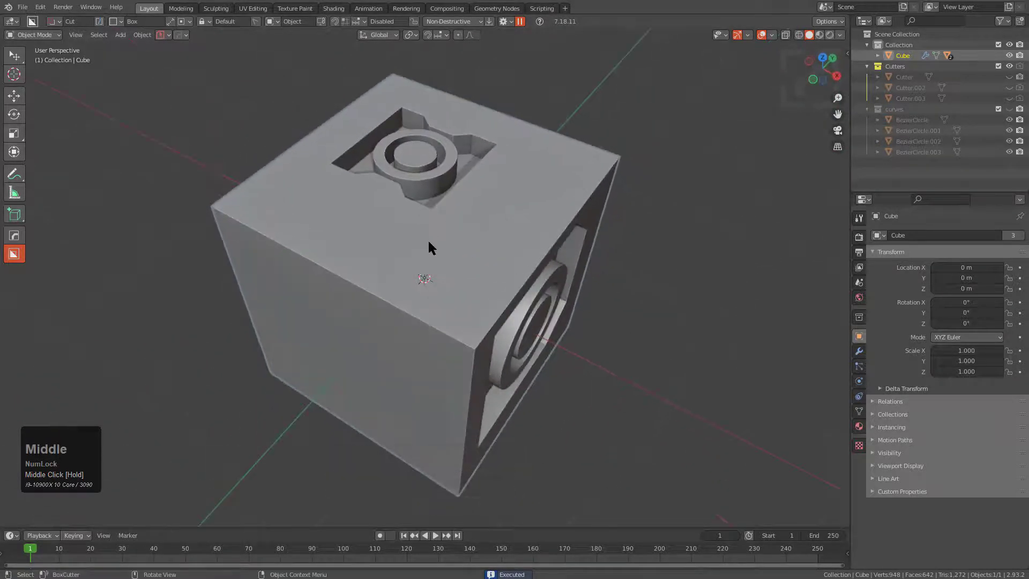
pyautogui.moveTo(369, 274); pyautogui.dragTo(416, 272, button='middle')
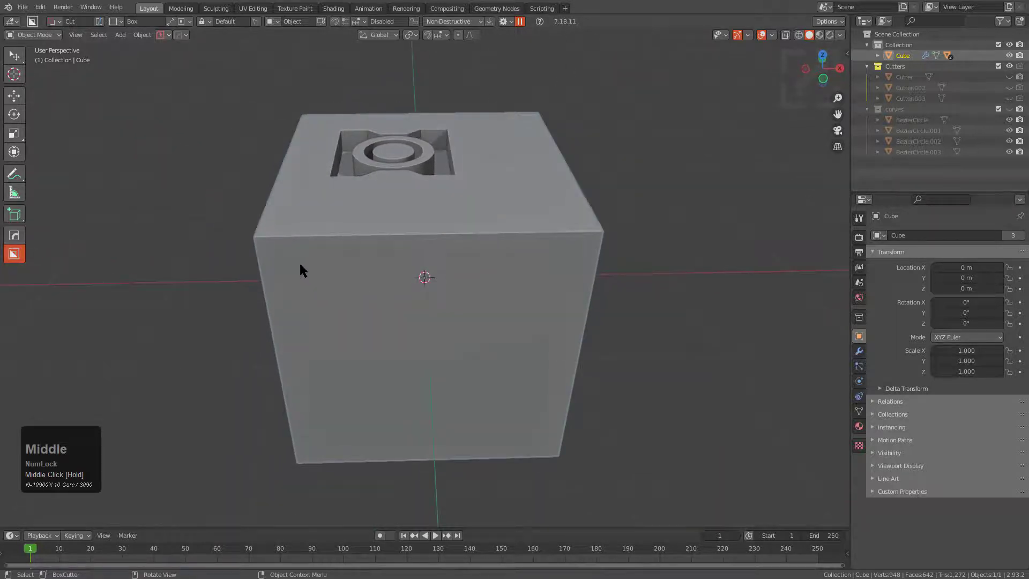
pyautogui.moveTo(300, 263); pyautogui.dragTo(315, 295)
pyautogui.press('Tab')
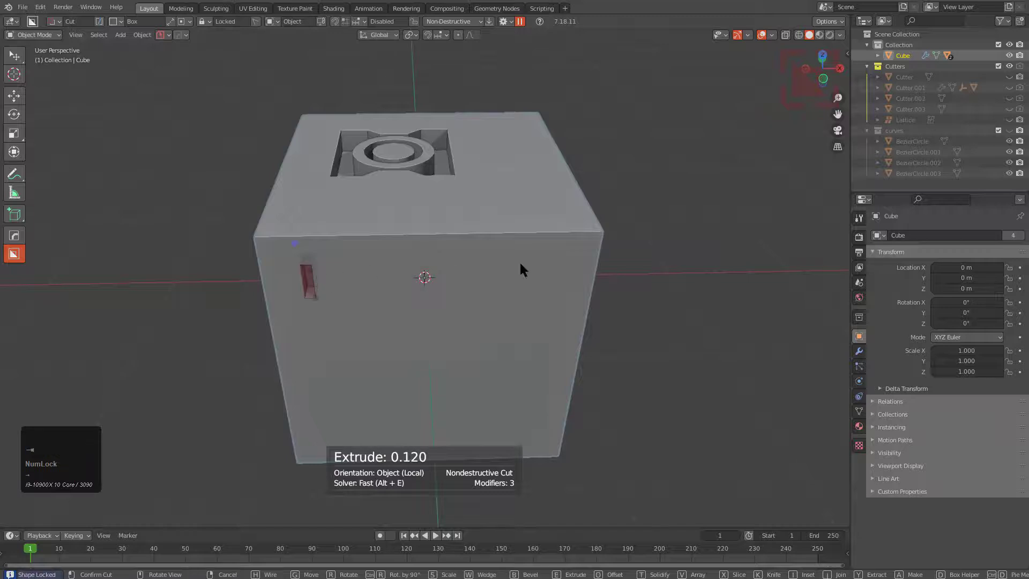
pyautogui.press('d')
pyautogui.click(674, 256)
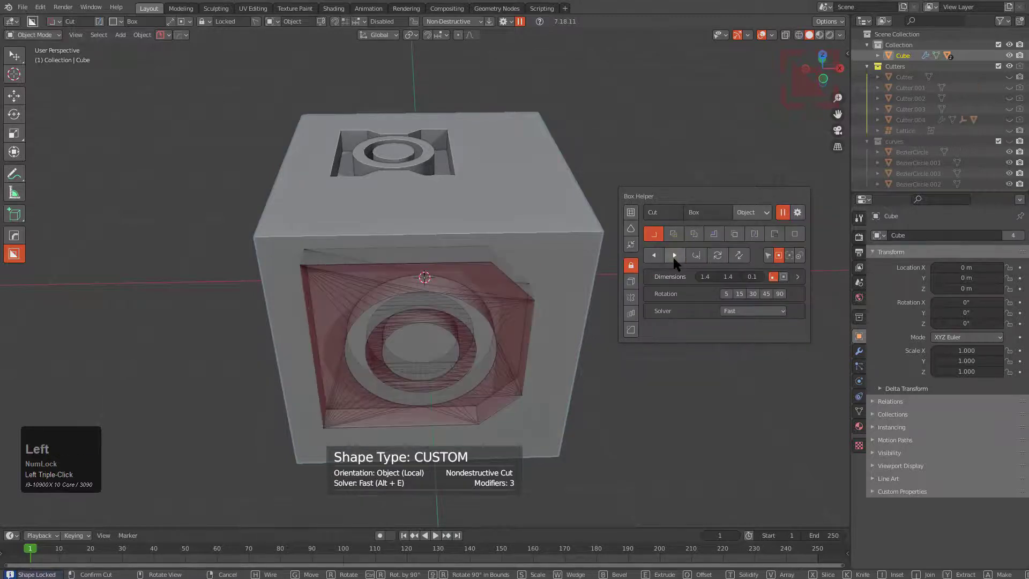
pyautogui.click(468, 295)
# Enable Dots snapping and draw a centred box cut about 0.4 by 0.4 m from the middle dot of the -X side face
pyautogui.moveTo(469, 294); pyautogui.dragTo(413, 356, button='middle')
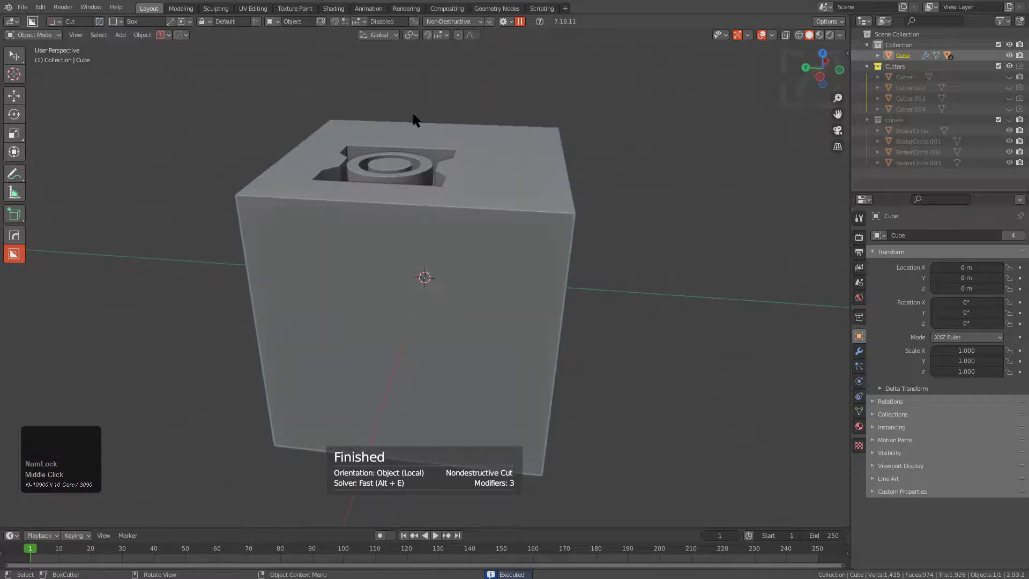
pyautogui.click(335, 21)
pyautogui.press('ctrl')
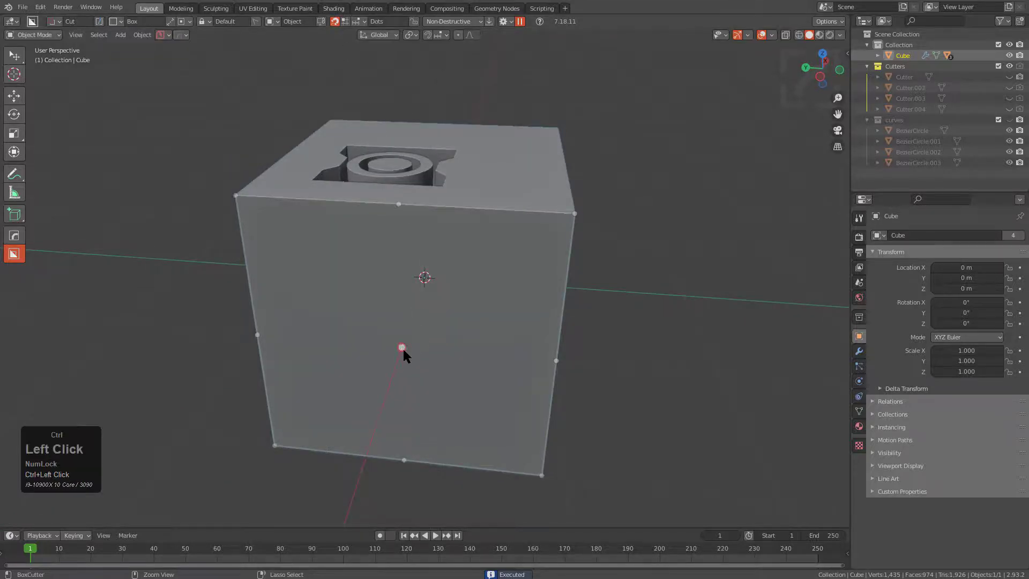
pyautogui.moveTo(402, 347)
pyautogui.keyDown('ctrl'); pyautogui.mouseDown()
pyautogui.moveTo(431, 353)
pyautogui.moveTo(445, 335)
pyautogui.mouseUp(); pyautogui.keyUp('ctrl')
# Swap the centred box cut on the -X side face for a custom recall plate and inspect its placement
pyautogui.press('d')
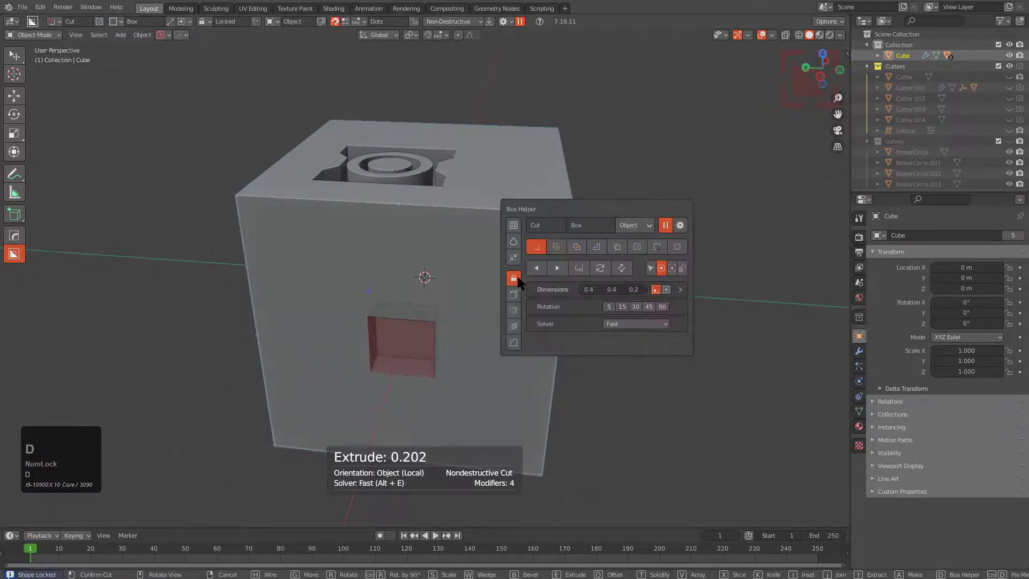
pyautogui.click(557, 268)
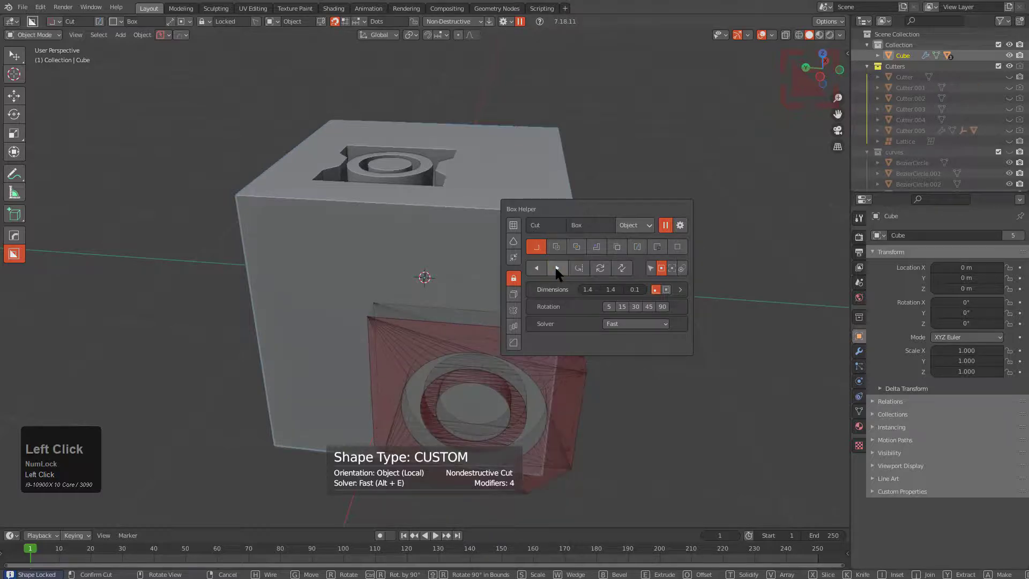
pyautogui.middleClick(417, 338)
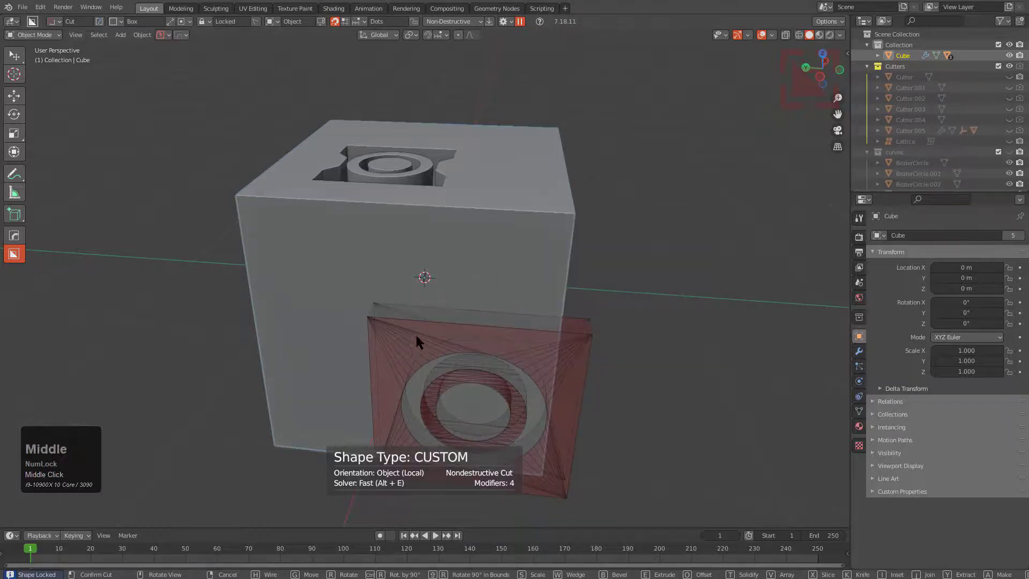
pyautogui.moveTo(418, 341); pyautogui.dragTo(371, 354, button='middle')
pyautogui.moveTo(375, 314); pyautogui.dragTo(369, 284, button='middle')
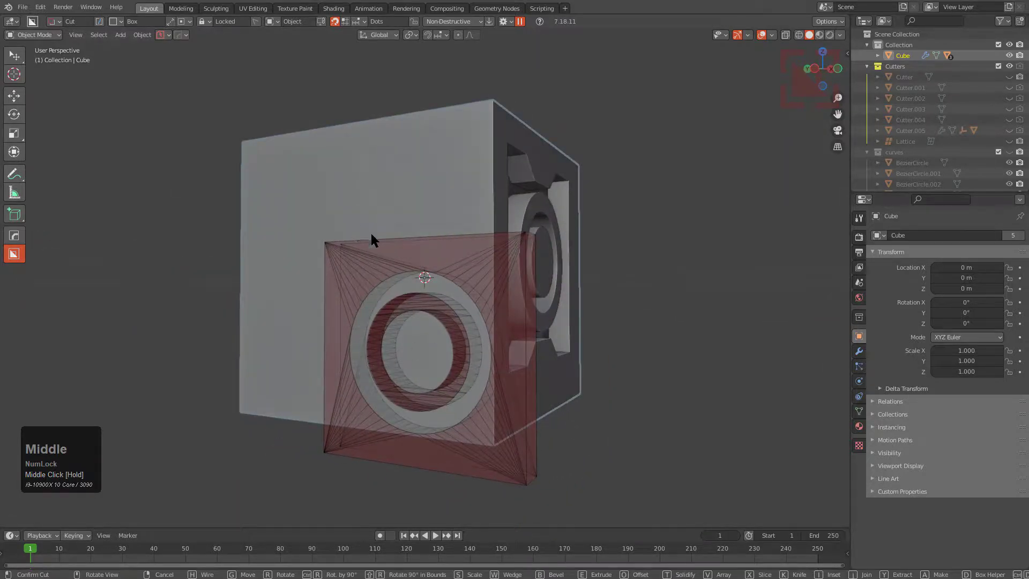
pyautogui.moveTo(371, 239); pyautogui.dragTo(381, 290, button='middle')
# Cycle the off-centre cutter through the recall plates in Box Helper, ending on the plate with notched edges
pyautogui.press('d')
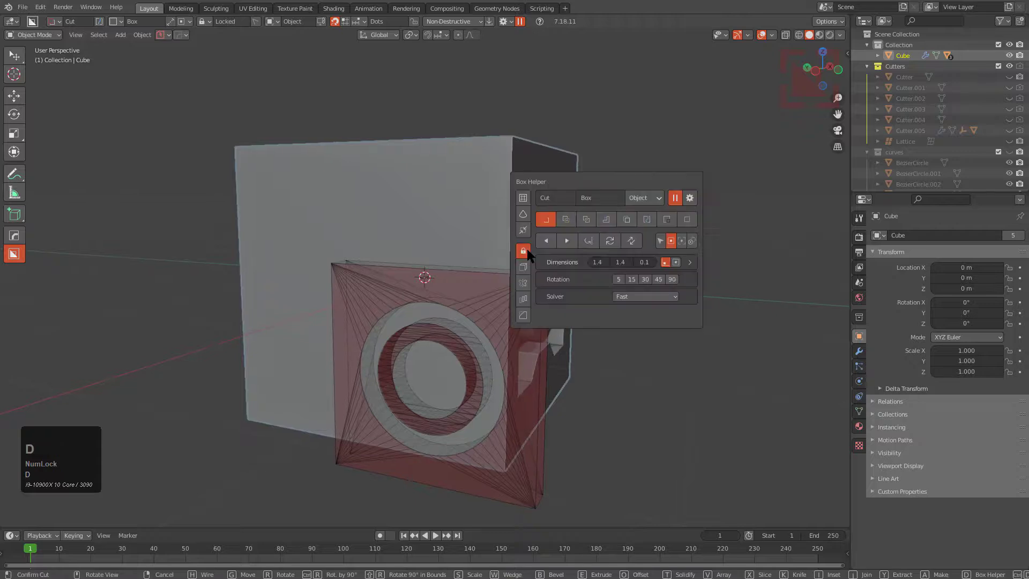
pyautogui.doubleClick(567, 239)
pyautogui.click(567, 239)
pyautogui.click(567, 238)
pyautogui.click(566, 242)
pyautogui.click(566, 241)
pyautogui.click(567, 241)
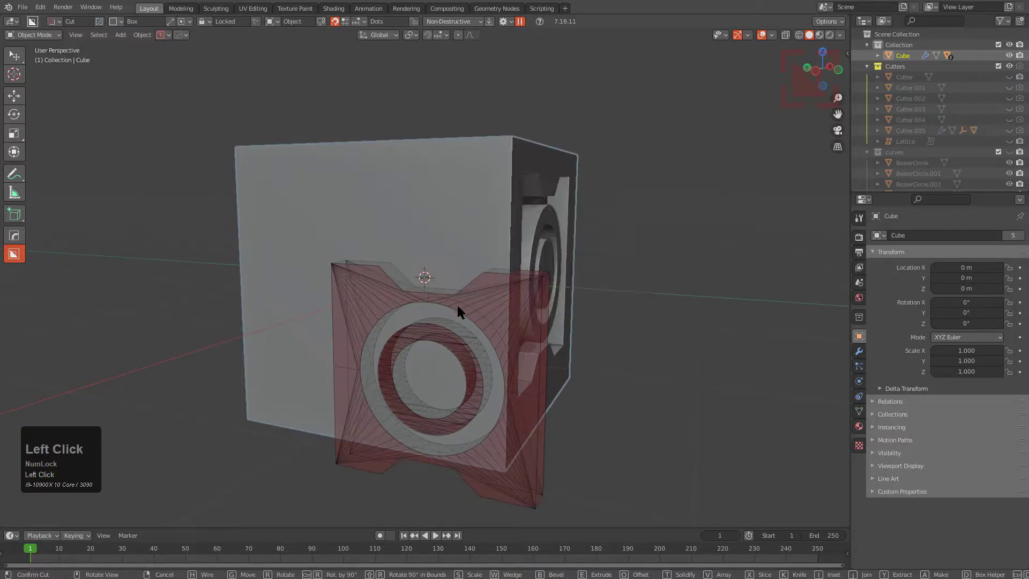
pyautogui.moveTo(462, 329)
pyautogui.mouseDown(button='middle')
pyautogui.moveTo(432, 345)
pyautogui.moveTo(444, 336)
pyautogui.mouseUp(button='middle')
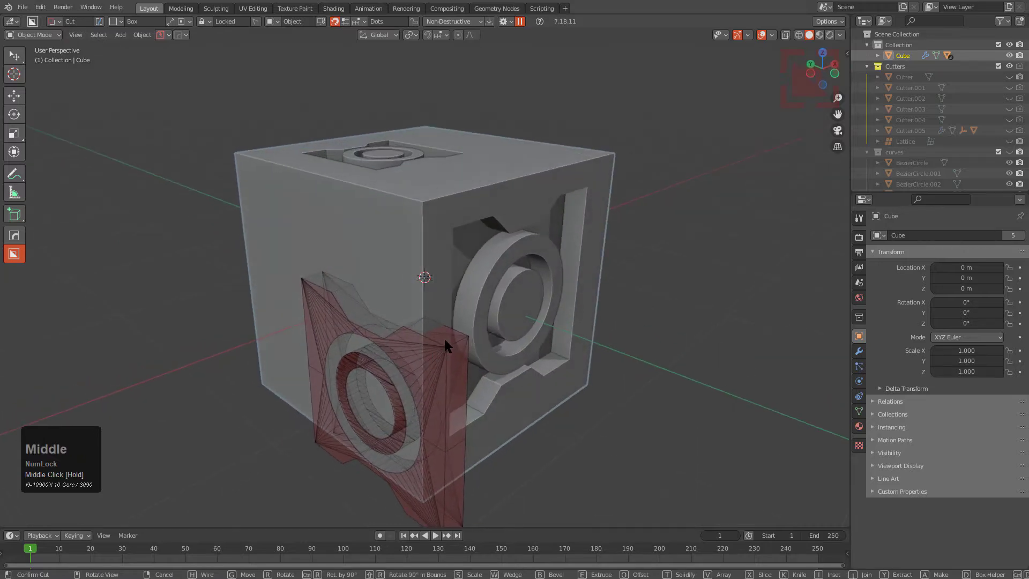